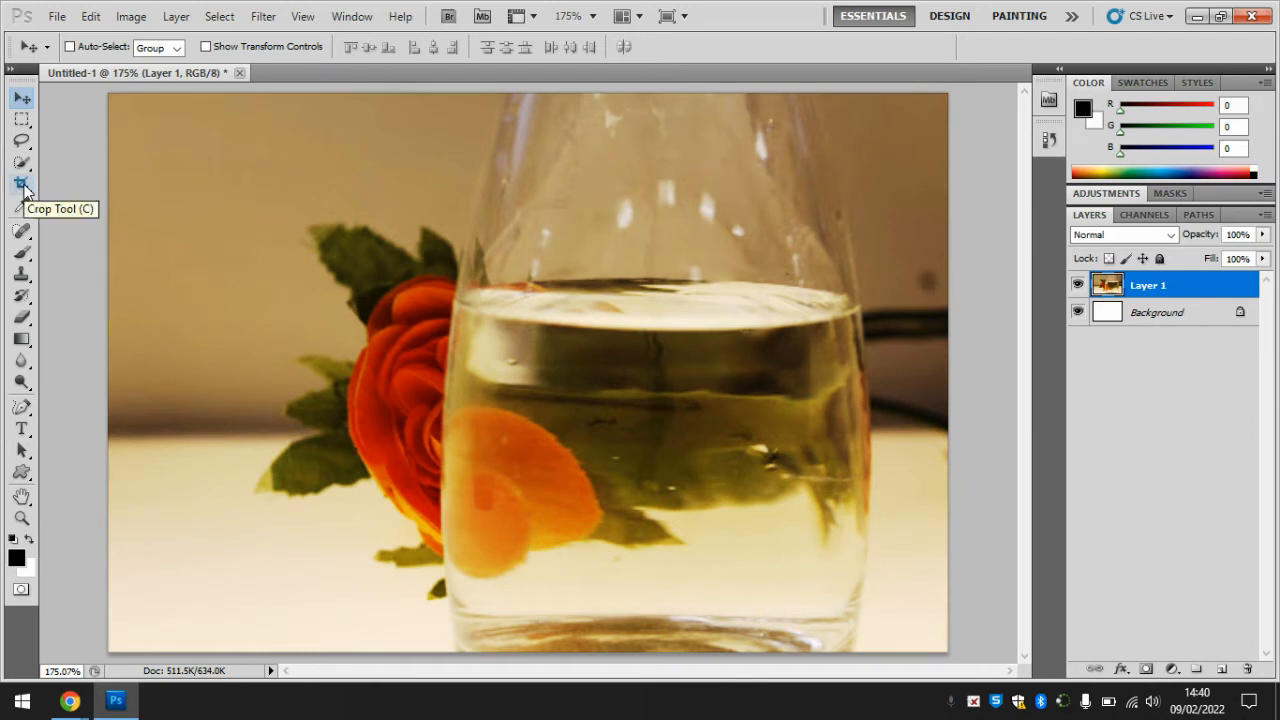
- Crop the photo at full height to a roughly square frame around the rose, trimming both sides and the glass's outer edge
{"action": "left_click", "coordinate": [22, 184]}
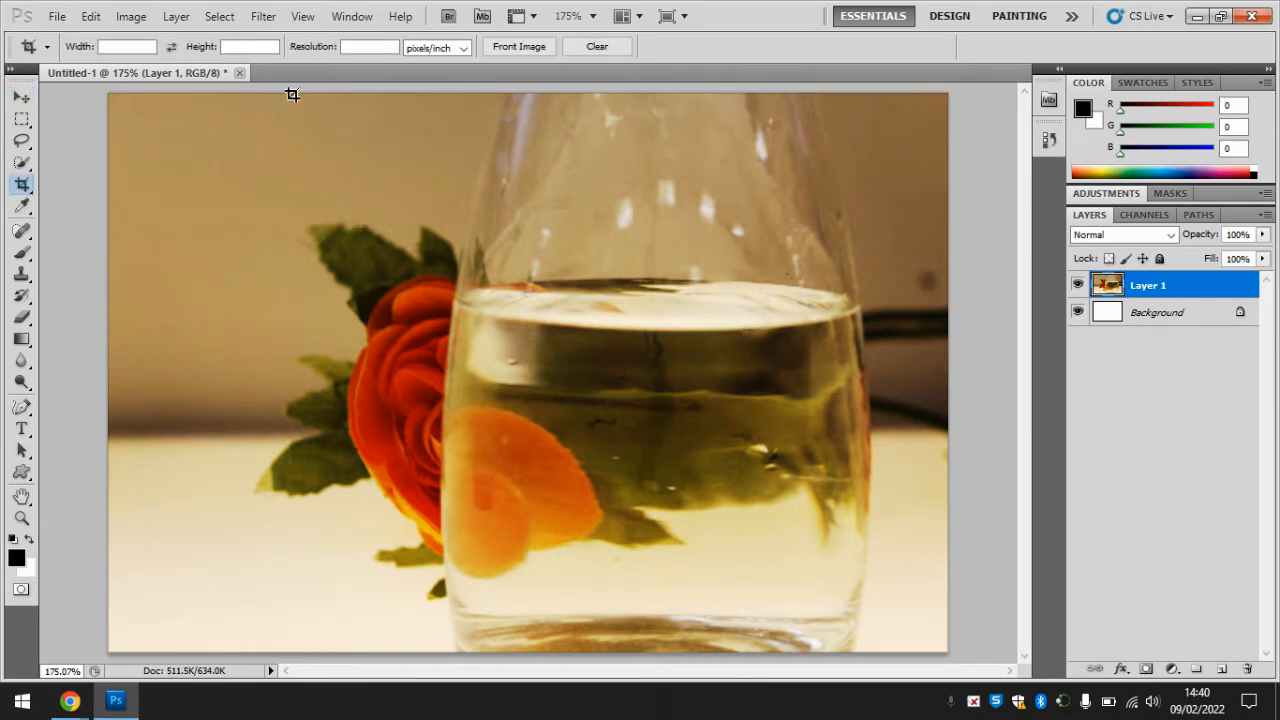
{"action": "left_click_drag", "start_coordinate": [292, 93], "coordinate": [880, 668]}
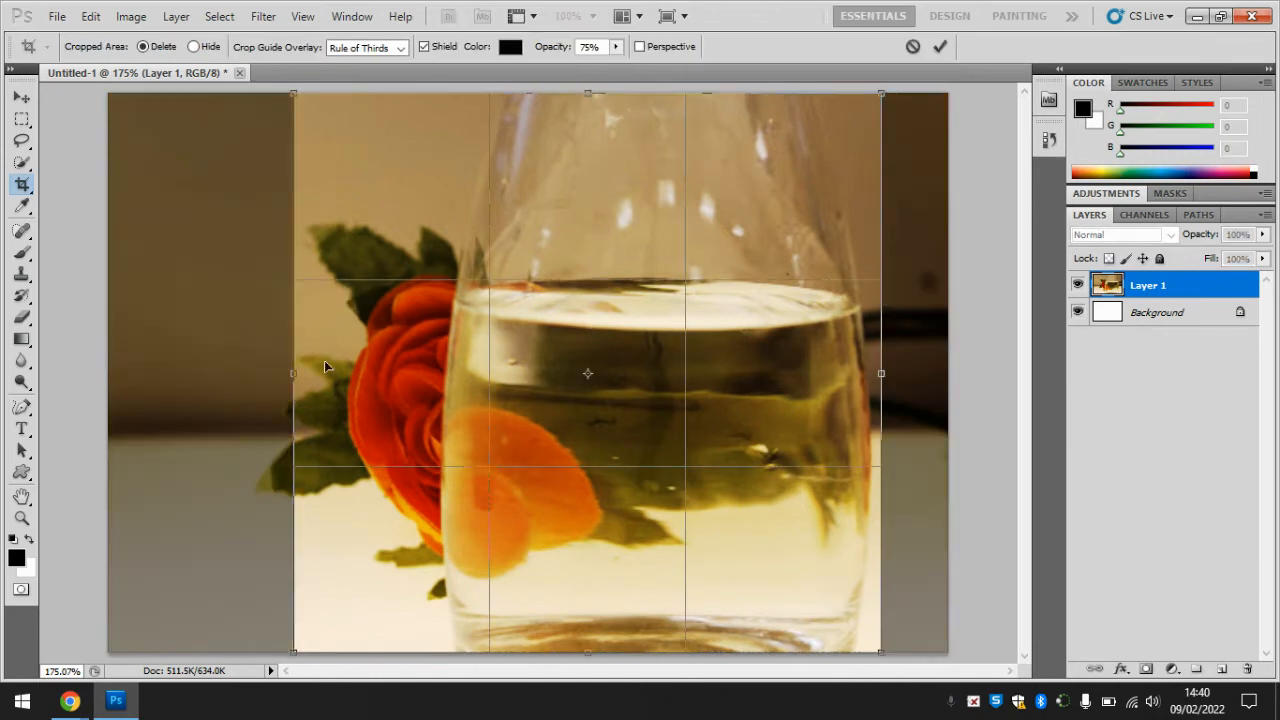
{"action": "left_click_drag", "start_coordinate": [296, 373], "coordinate": [279, 373]}
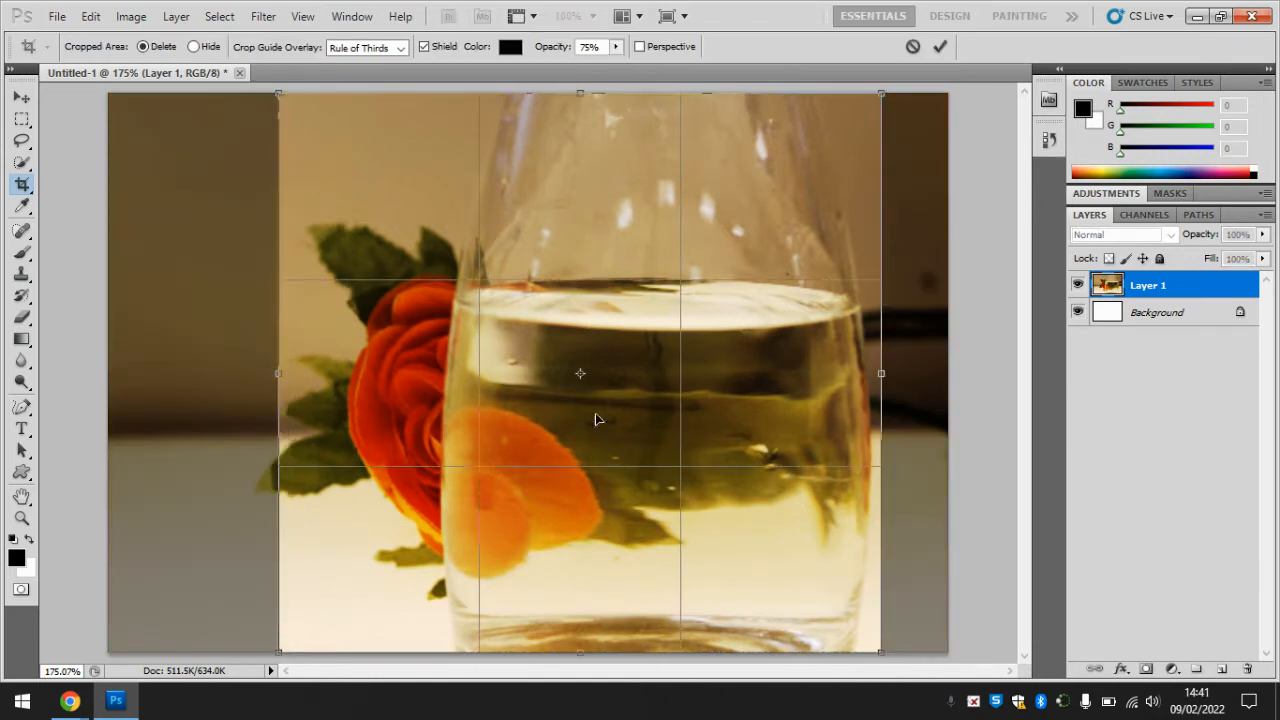
{"action": "left_click_drag", "start_coordinate": [699, 434], "coordinate": [638, 431]}
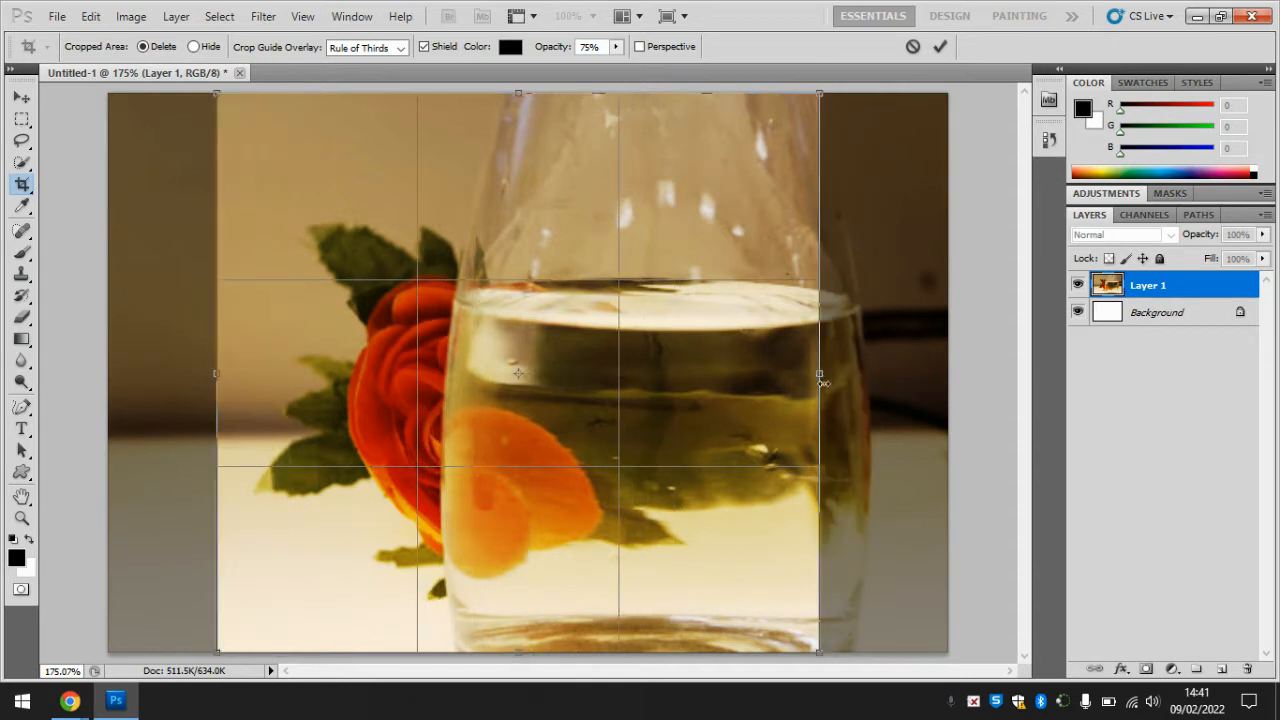
{"action": "left_click_drag", "start_coordinate": [821, 378], "coordinate": [806, 374]}
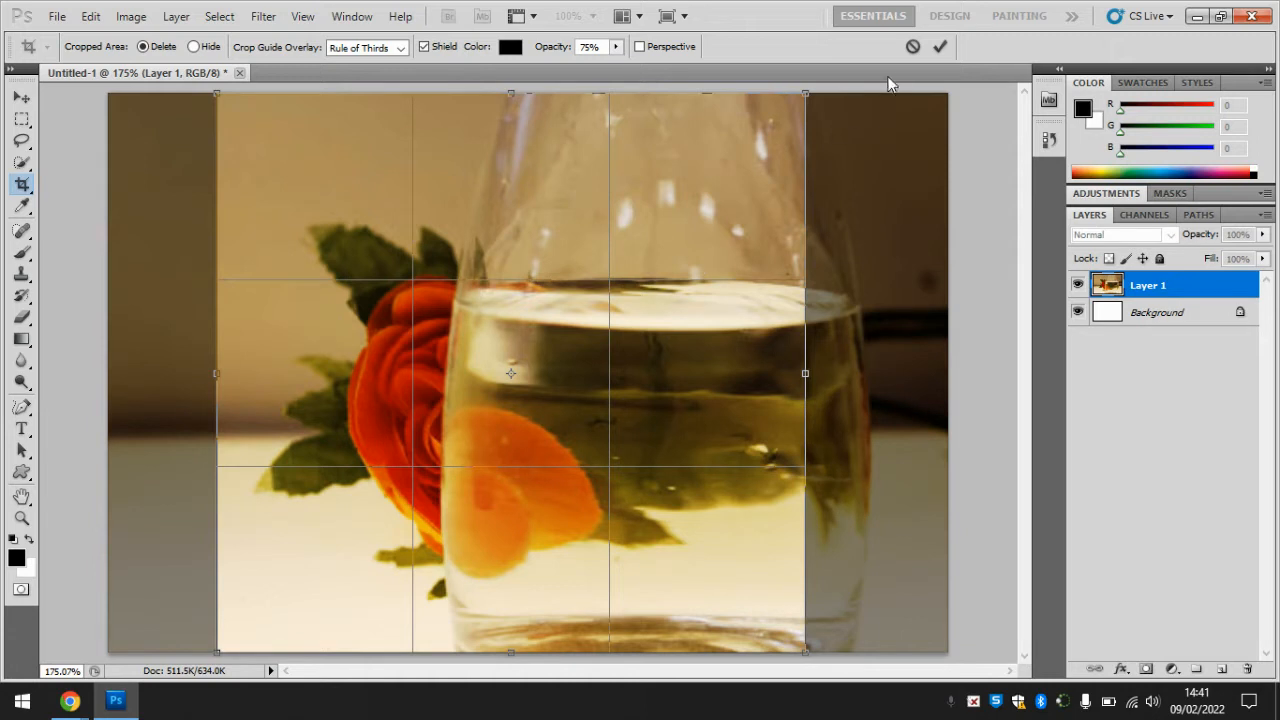
{"action": "left_click", "coordinate": [938, 47]}
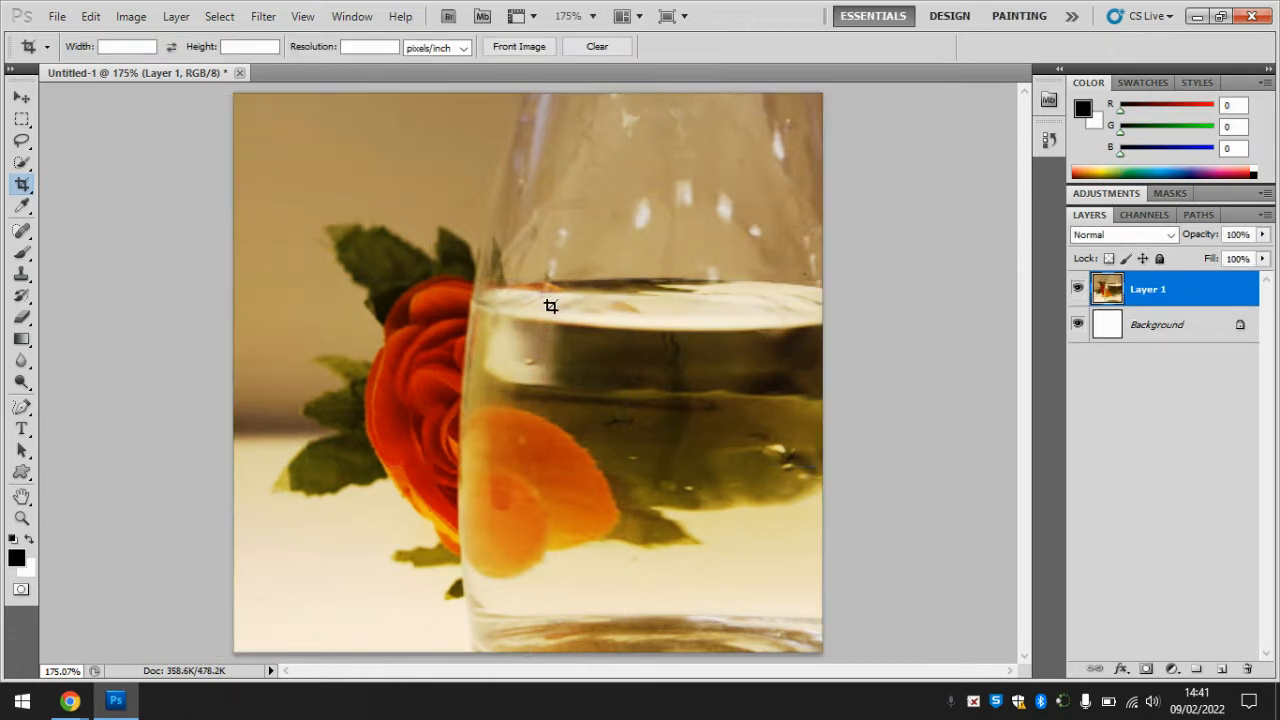
{"action": "key", "text": "v"}
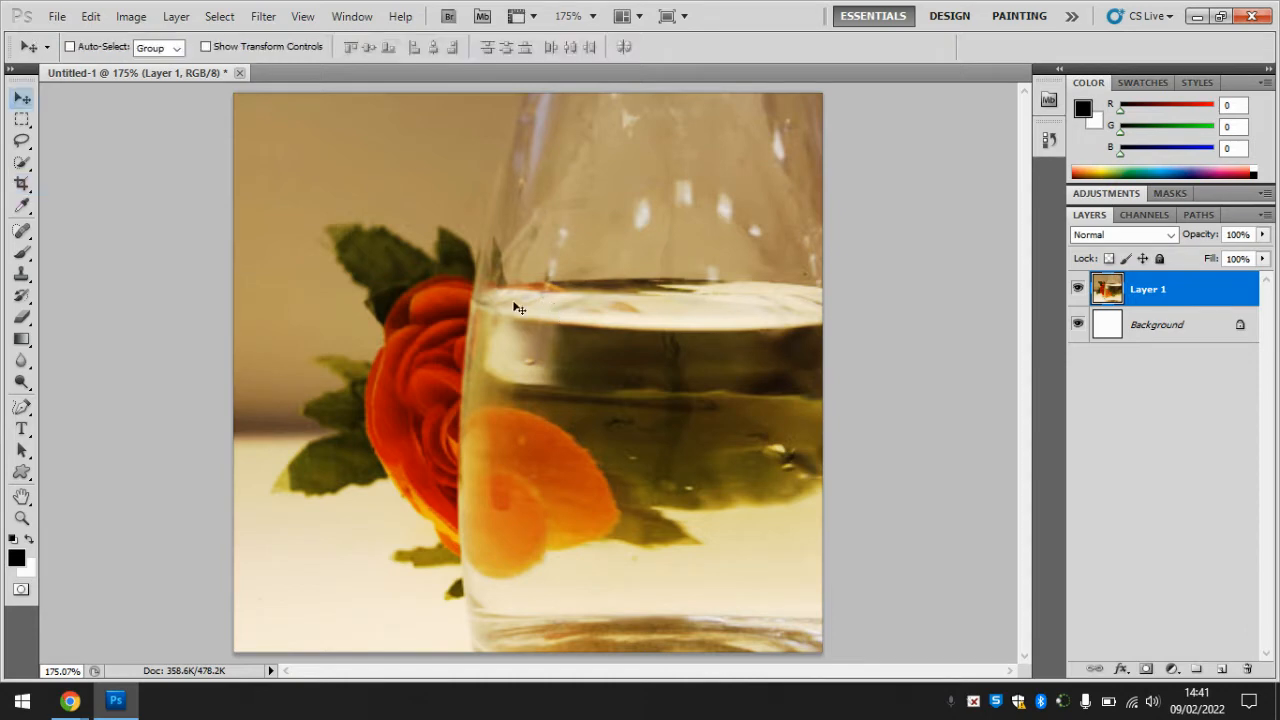
- Add a Black & White adjustment layer above the photo and apply the automatic colour mix
{"action": "left_click", "coordinate": [176, 16]}
{"action": "mouse_move", "coordinate": [254, 180]}
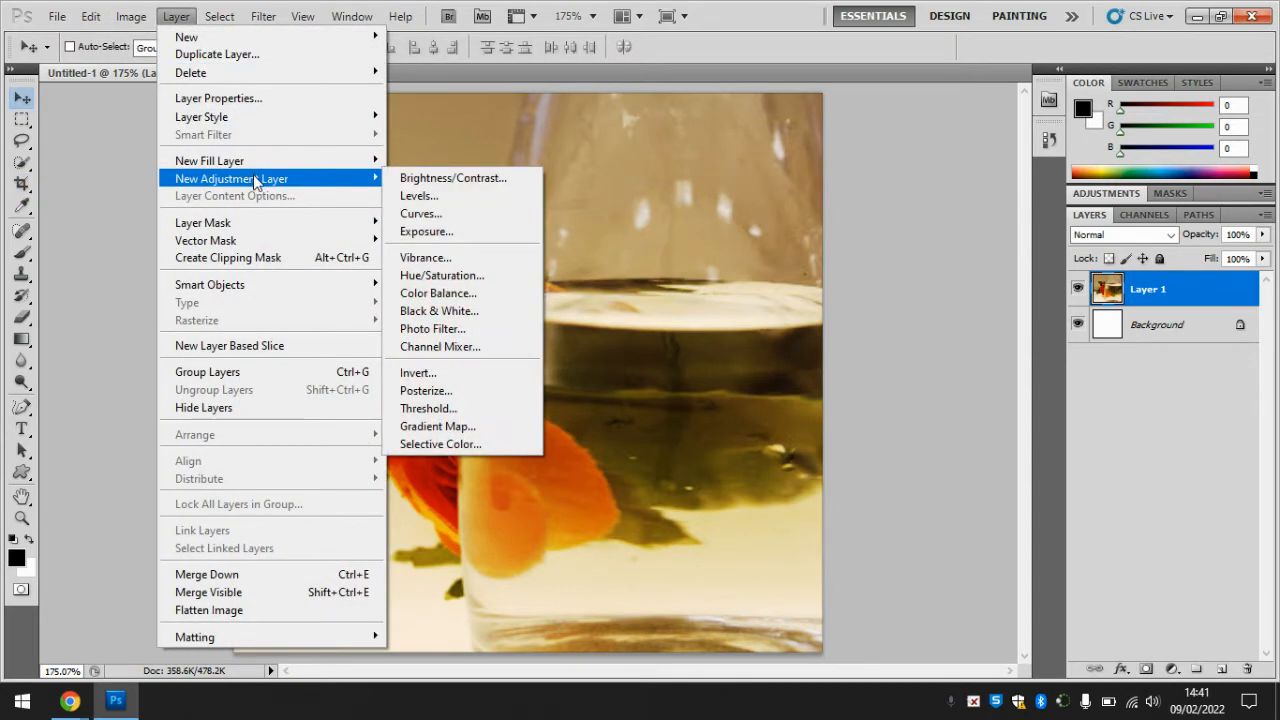
{"action": "left_click", "coordinate": [472, 312]}
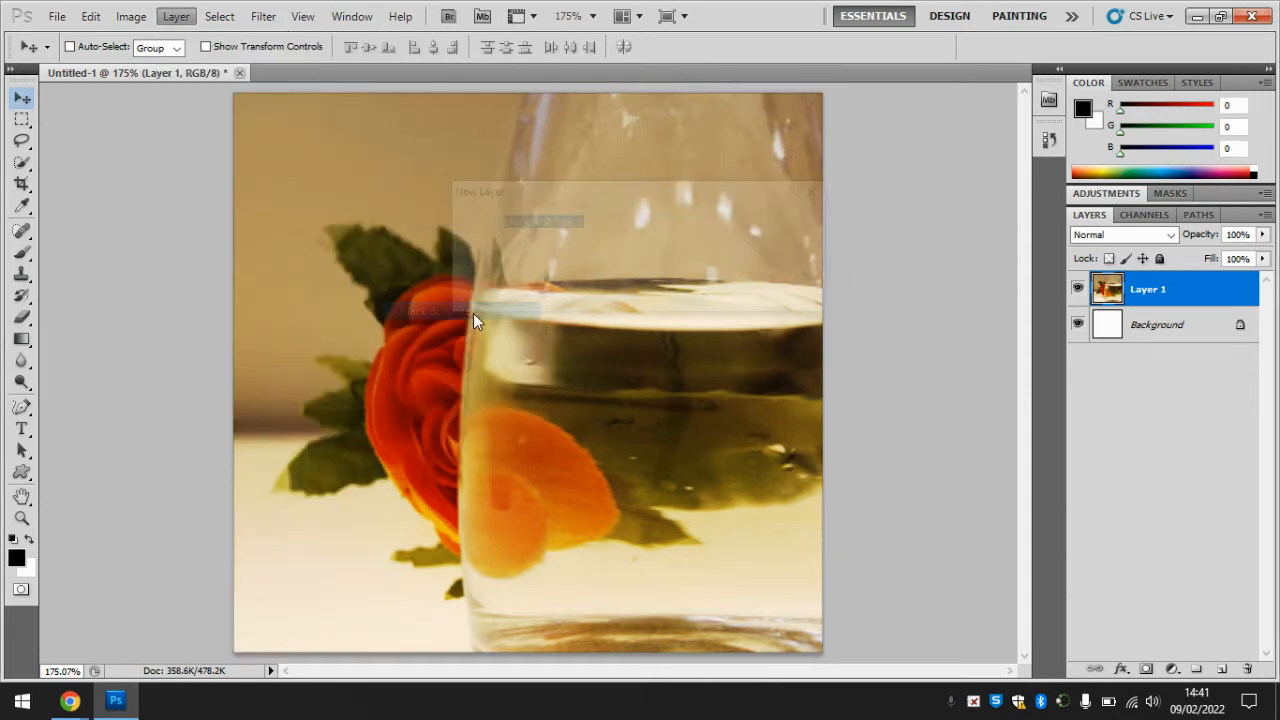
{"action": "left_click", "coordinate": [789, 227]}
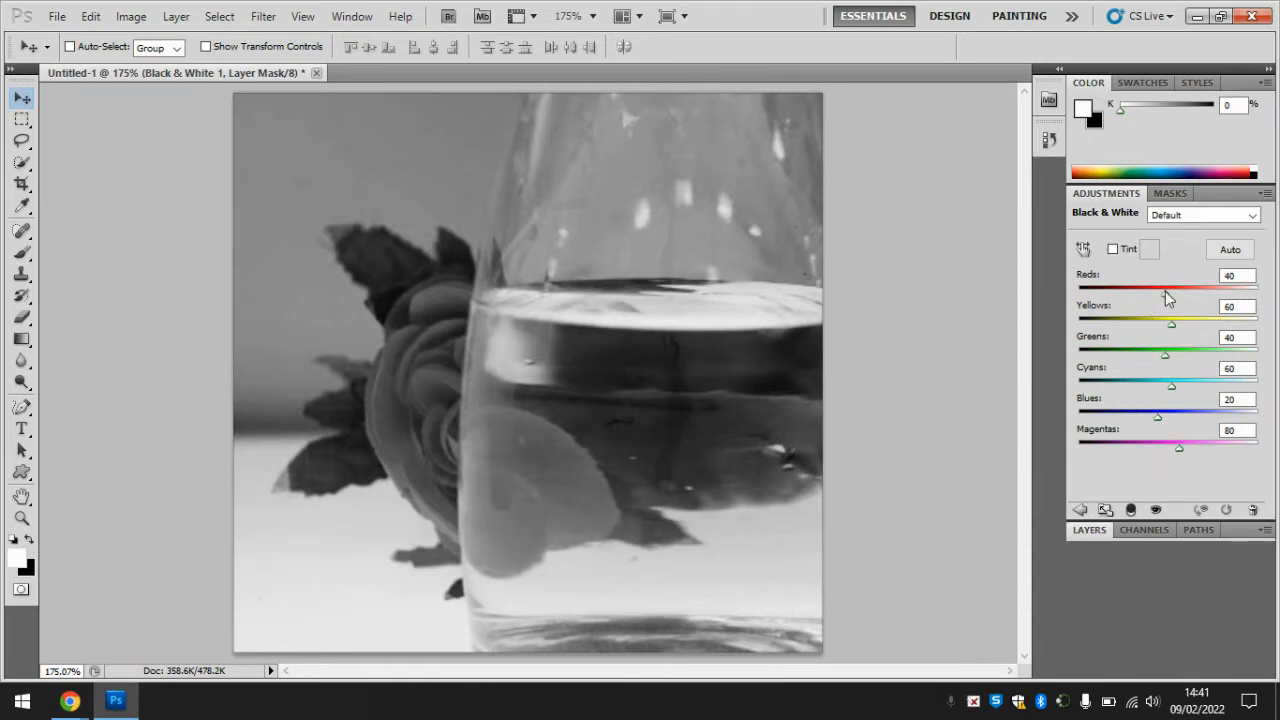
{"action": "left_click_drag", "start_coordinate": [1166, 296], "coordinate": [1166, 448]}
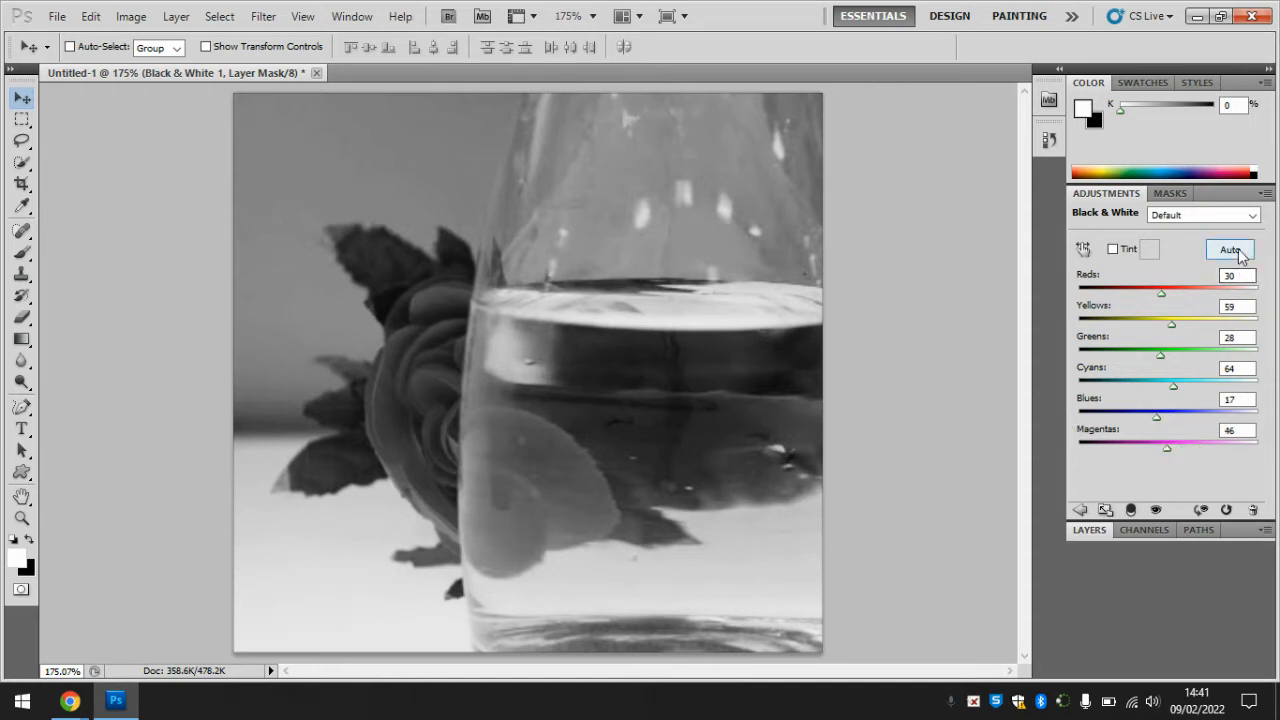
{"action": "left_click", "coordinate": [1230, 249]}
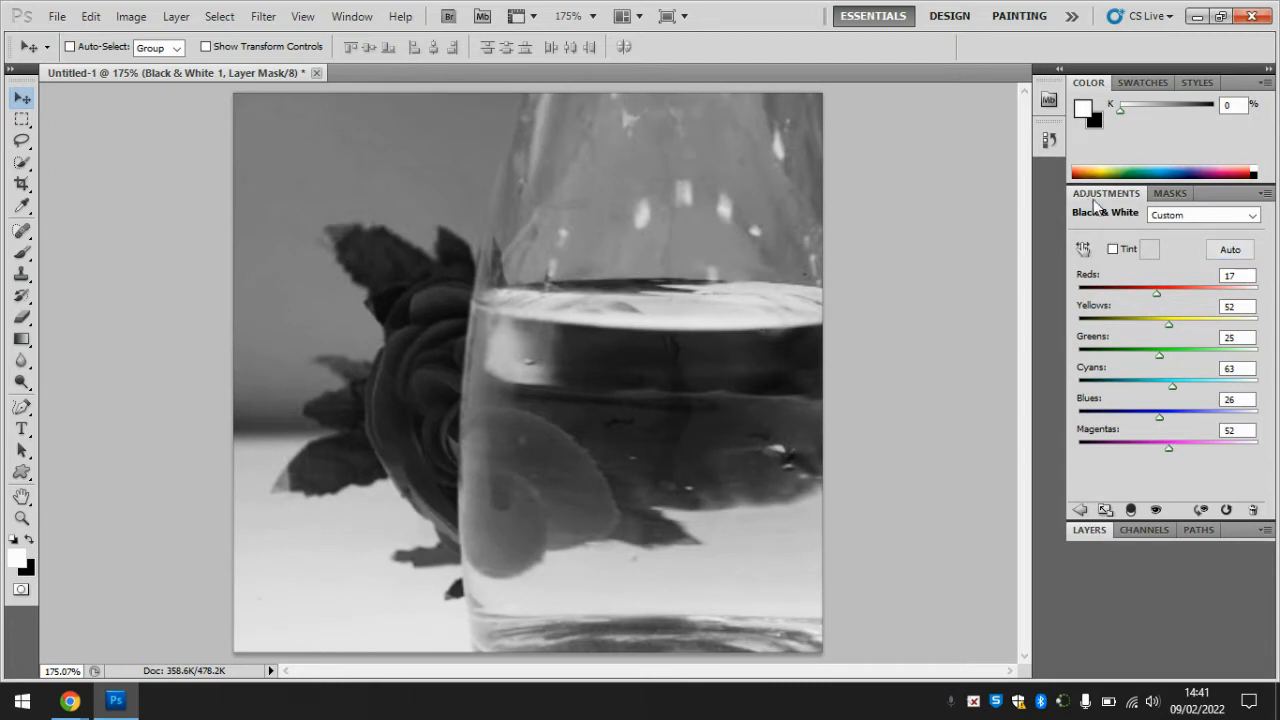
- Duplicate Layer 1 within the same document as Layer 1 copy
{"action": "left_click", "coordinate": [1089, 531]}
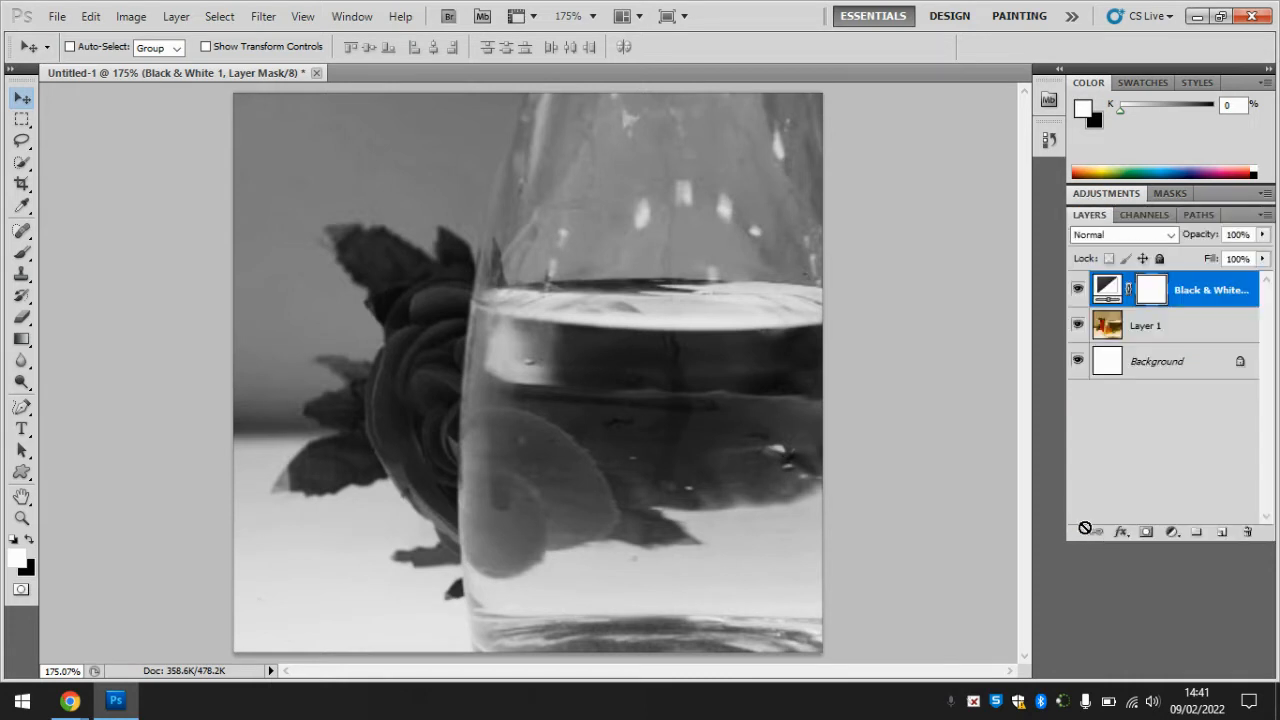
{"action": "left_click", "coordinate": [1165, 330]}
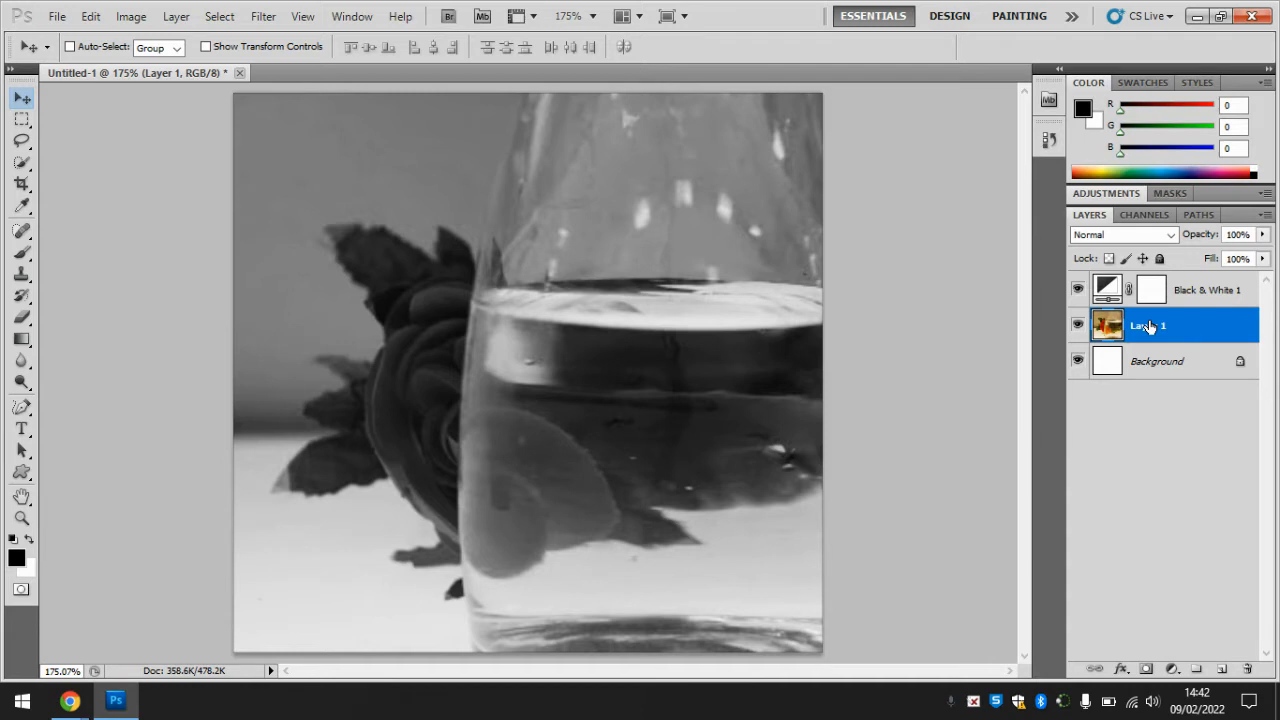
{"action": "right_click", "coordinate": [1158, 324]}
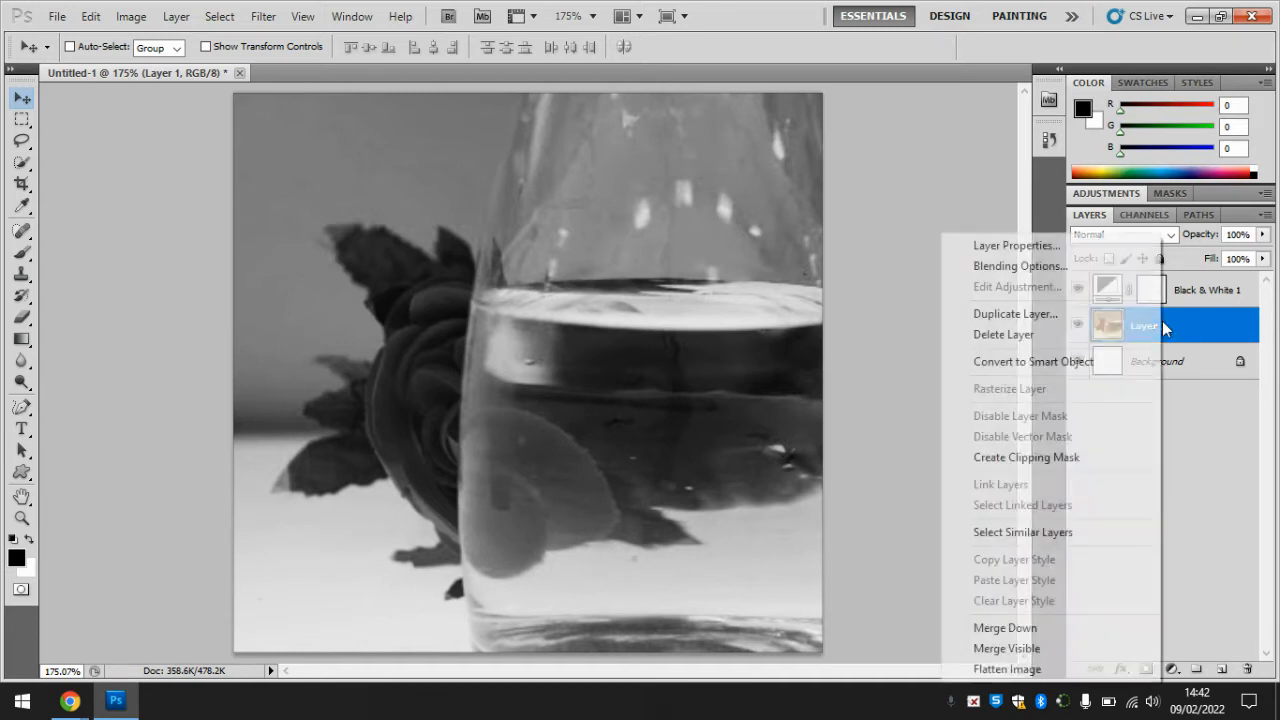
{"action": "left_click", "coordinate": [1066, 316]}
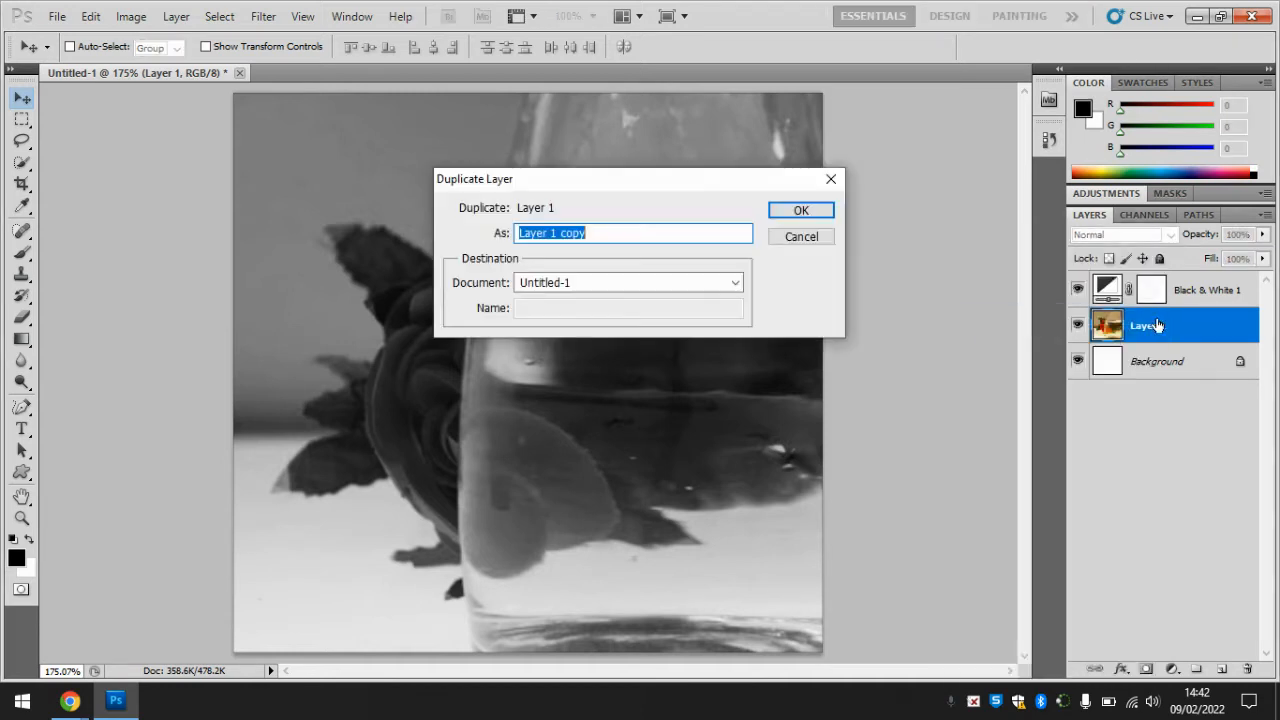
{"action": "left_click", "coordinate": [809, 210]}
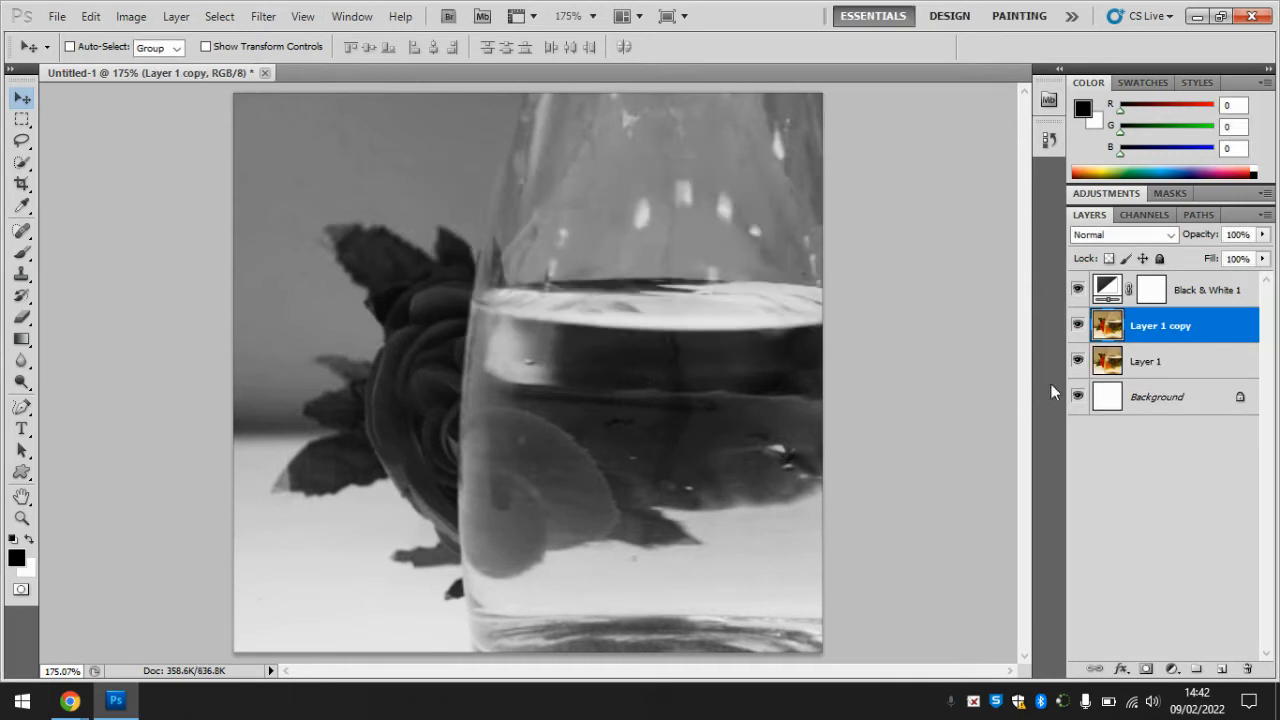
- Apply a Radial Blur to Layer 1 copy with amount 30, Zoom method and Good quality
{"action": "left_click", "coordinate": [264, 17]}
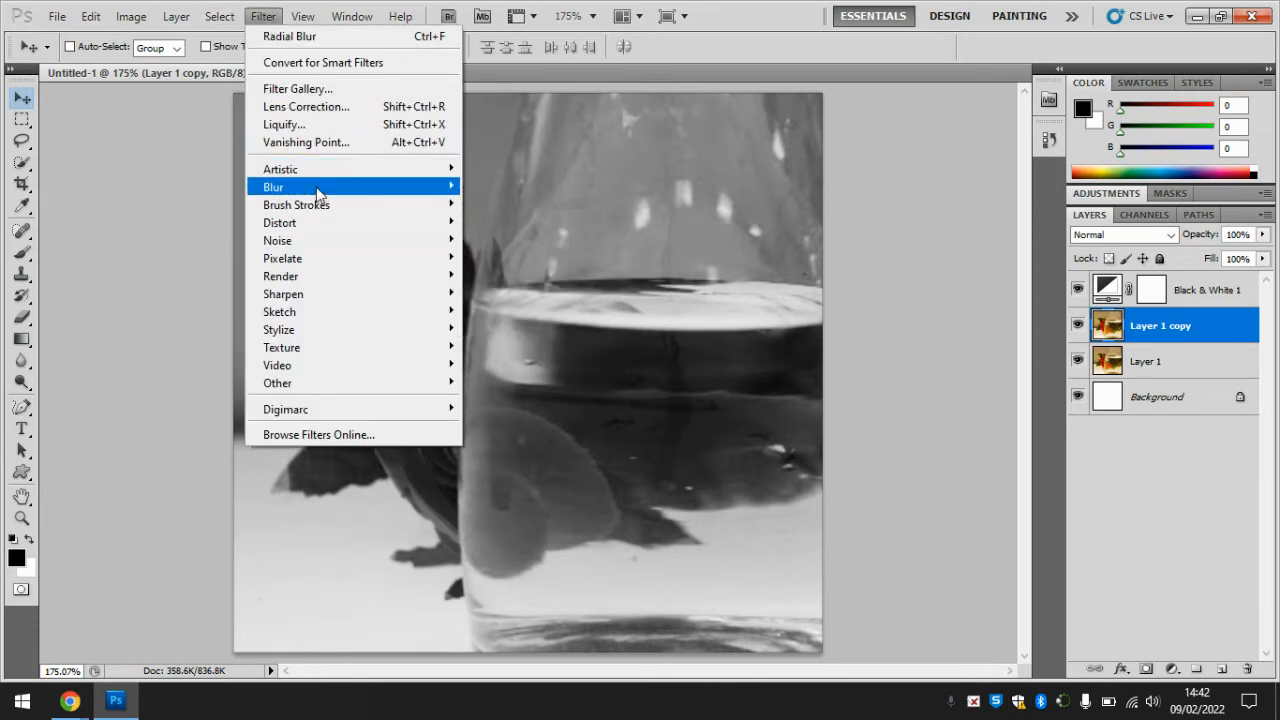
{"action": "mouse_move", "coordinate": [318, 193]}
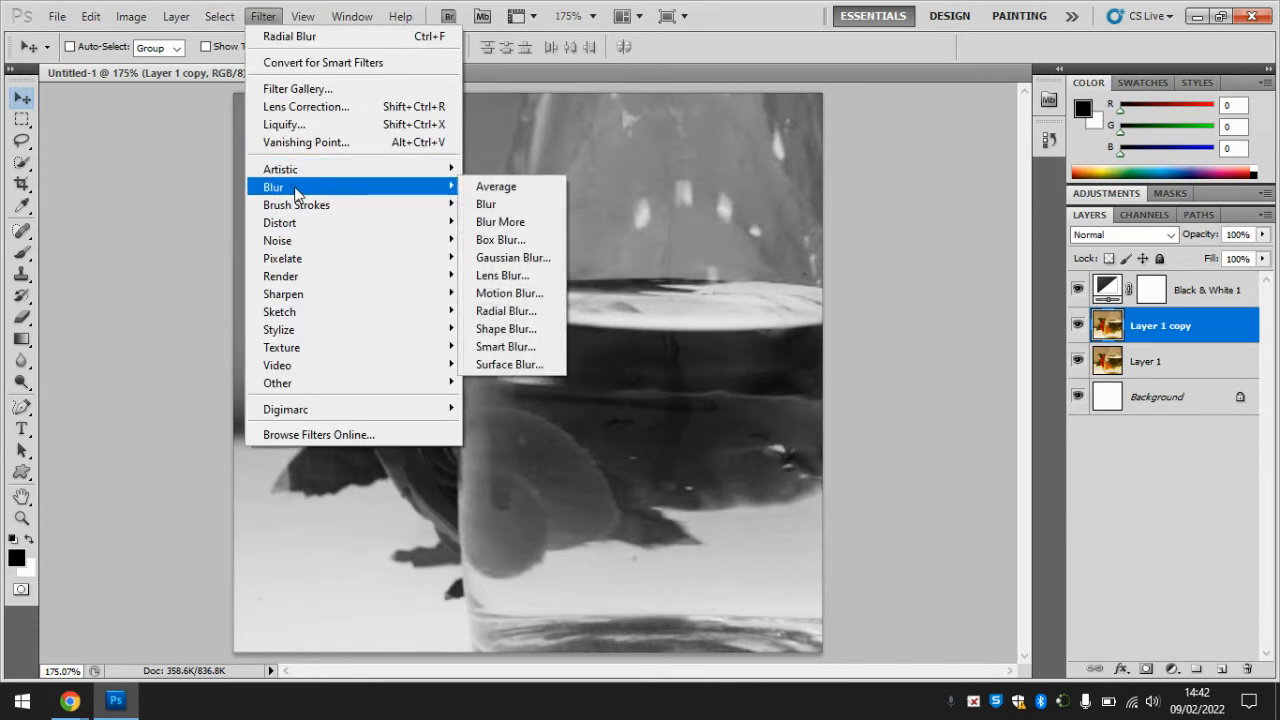
{"action": "left_click", "coordinate": [526, 316]}
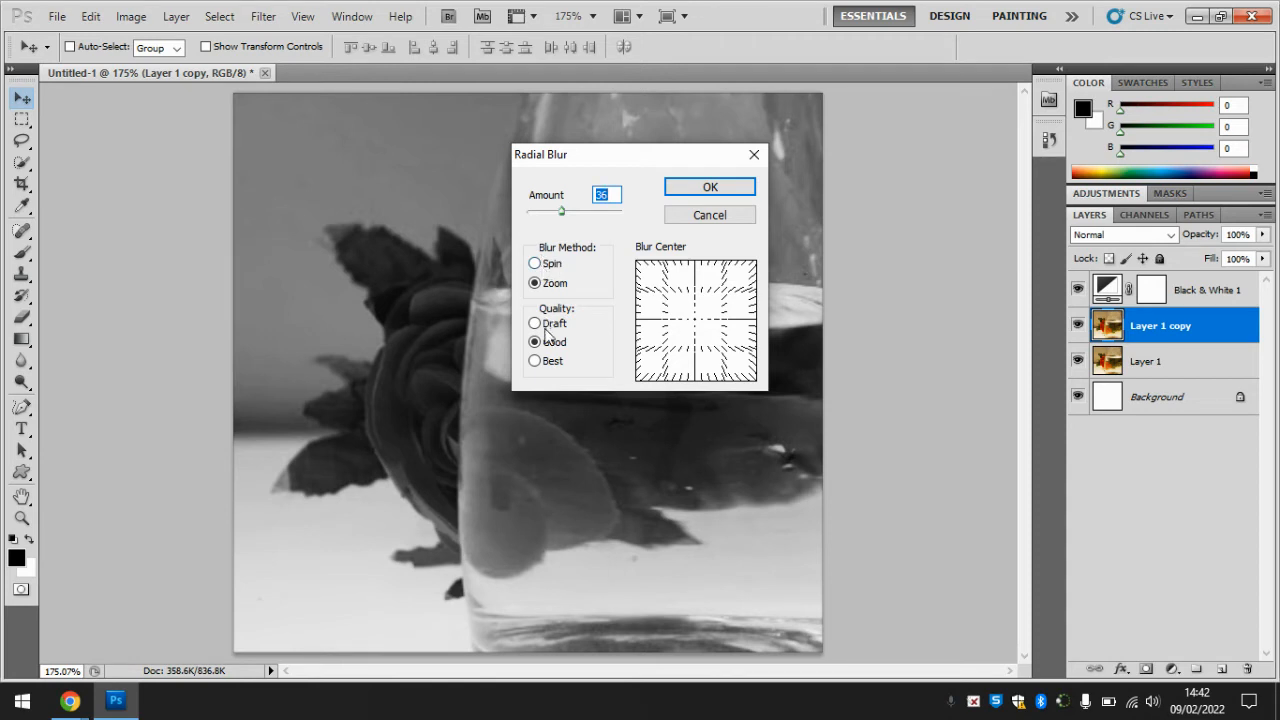
{"action": "left_click", "coordinate": [550, 264]}
{"action": "left_click", "coordinate": [555, 284]}
{"action": "mouse_move", "coordinate": [563, 220]}
{"action": "left_mouse_down"}
{"action": "mouse_move", "coordinate": [583, 218]}
{"action": "mouse_move", "coordinate": [557, 219]}
{"action": "left_mouse_up"}
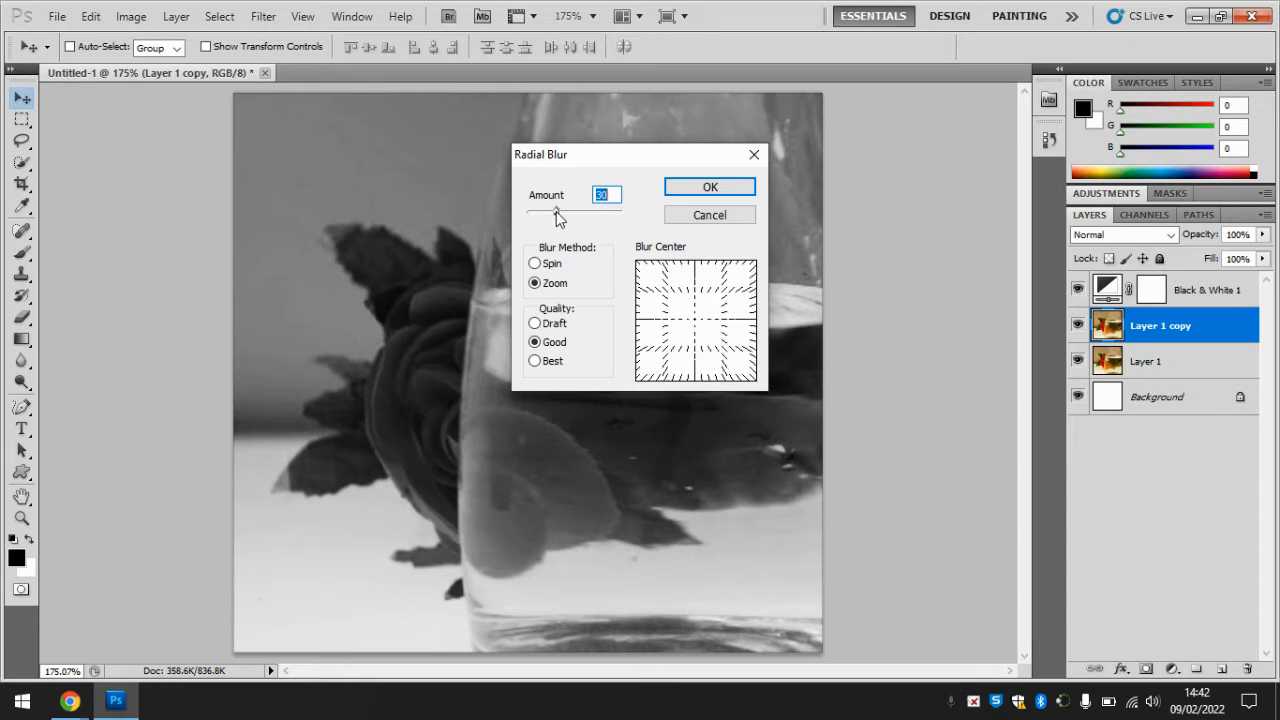
{"action": "left_click", "coordinate": [709, 190]}
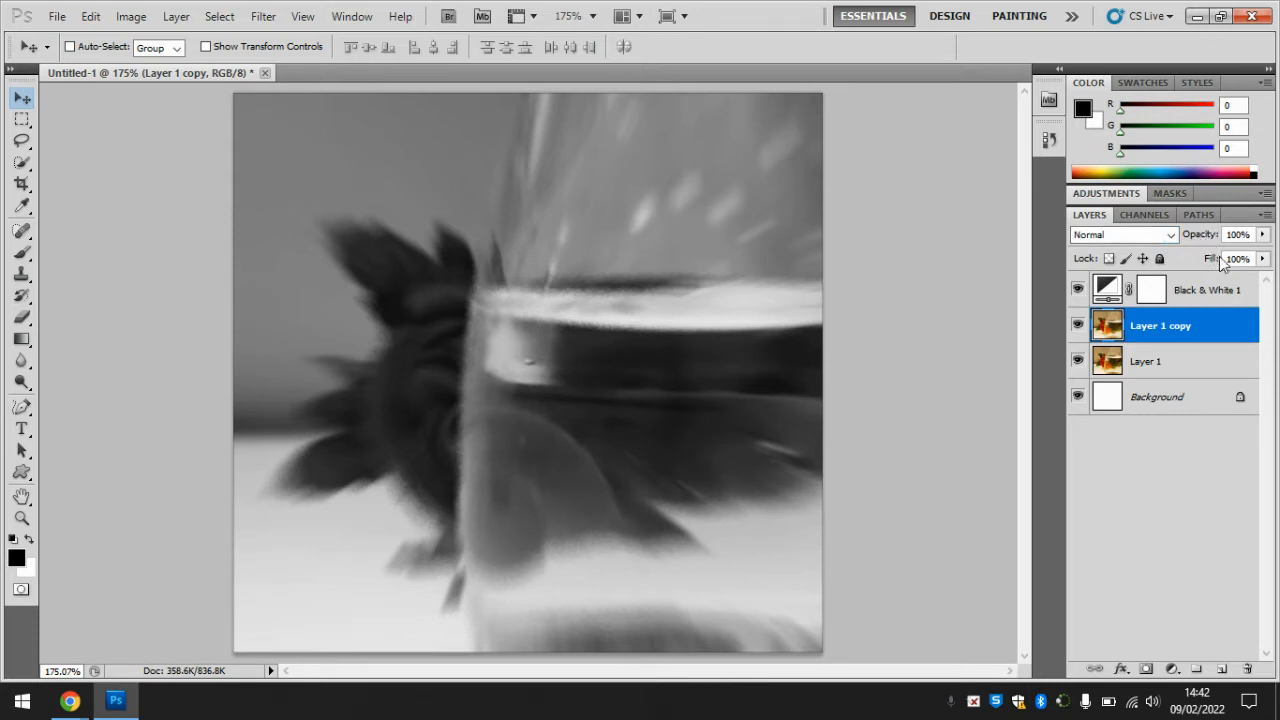
- Lower the opacity of Layer 1 copy to about 30%
{"action": "left_click", "coordinate": [1262, 234]}
{"action": "left_click_drag", "start_coordinate": [1261, 252], "coordinate": [1180, 253]}
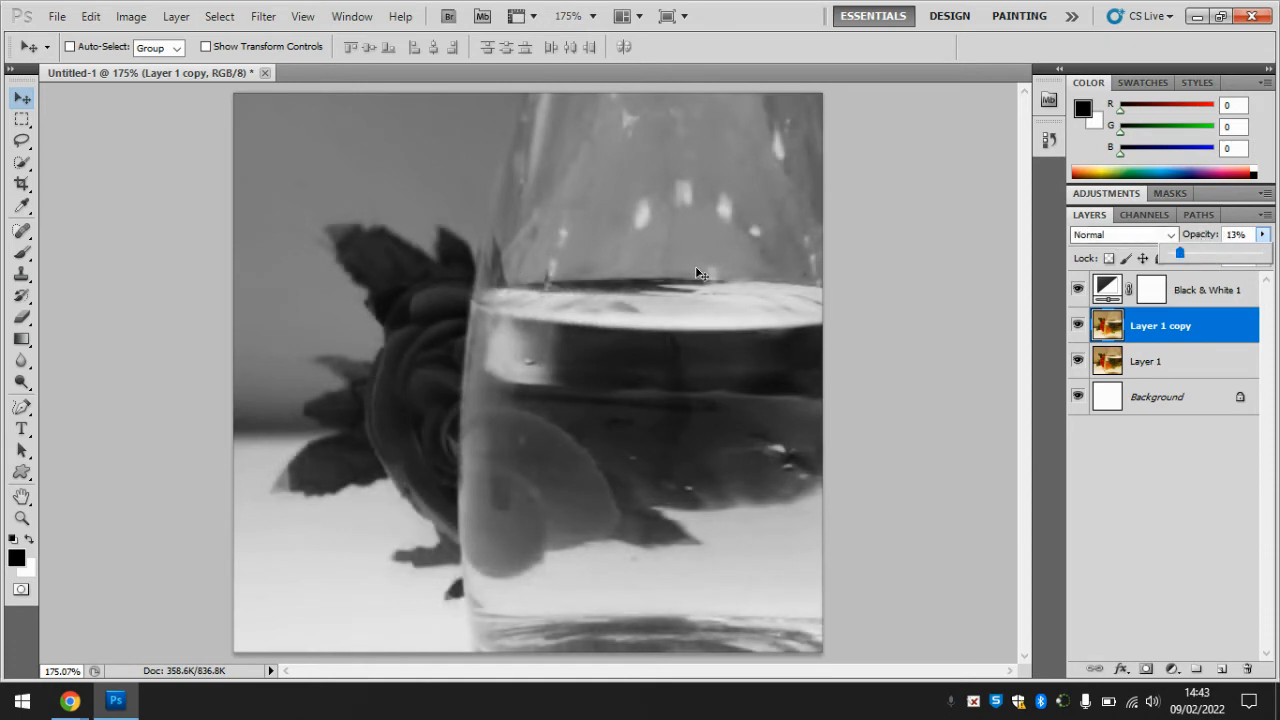
{"action": "mouse_move", "coordinate": [1178, 253]}
{"action": "left_mouse_down"}
{"action": "mouse_move", "coordinate": [1245, 264]}
{"action": "mouse_move", "coordinate": [1199, 258]}
{"action": "left_mouse_up"}
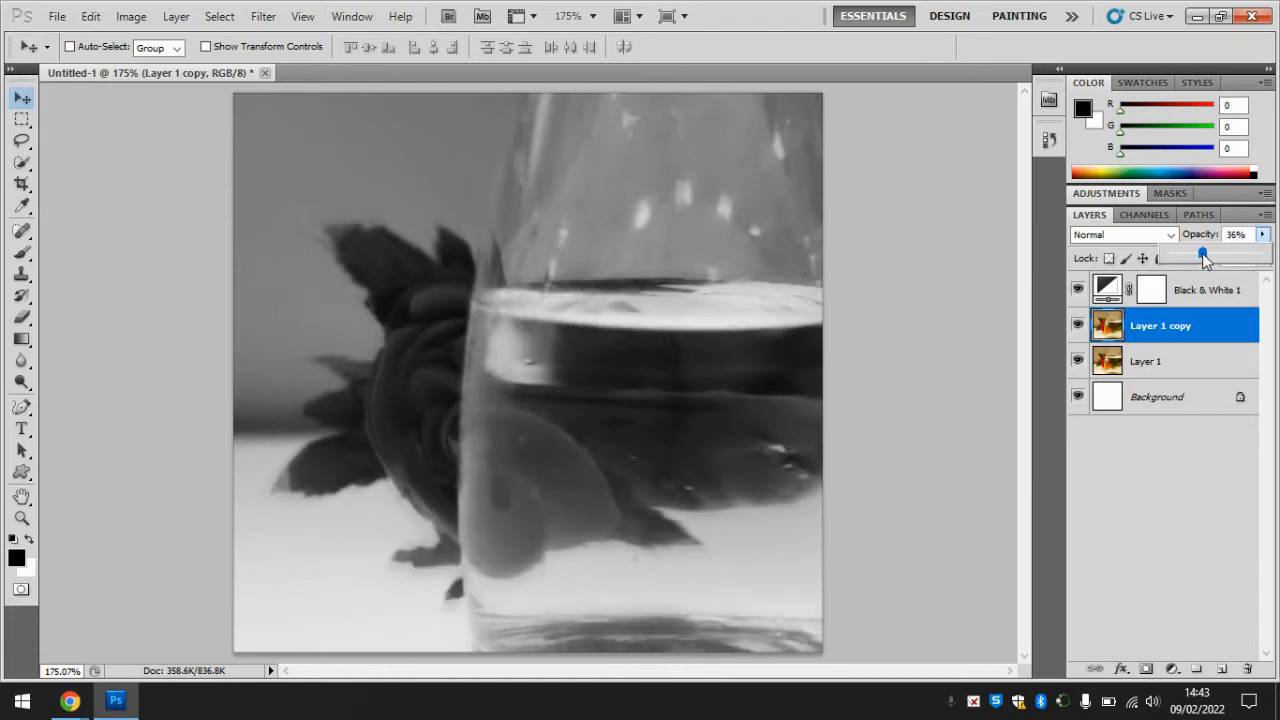
{"action": "left_click_drag", "start_coordinate": [1202, 256], "coordinate": [1199, 258]}
- Duplicate the unblurred Layer 1 again and move the new copy above Layer 1 copy
{"action": "left_click", "coordinate": [1170, 364]}
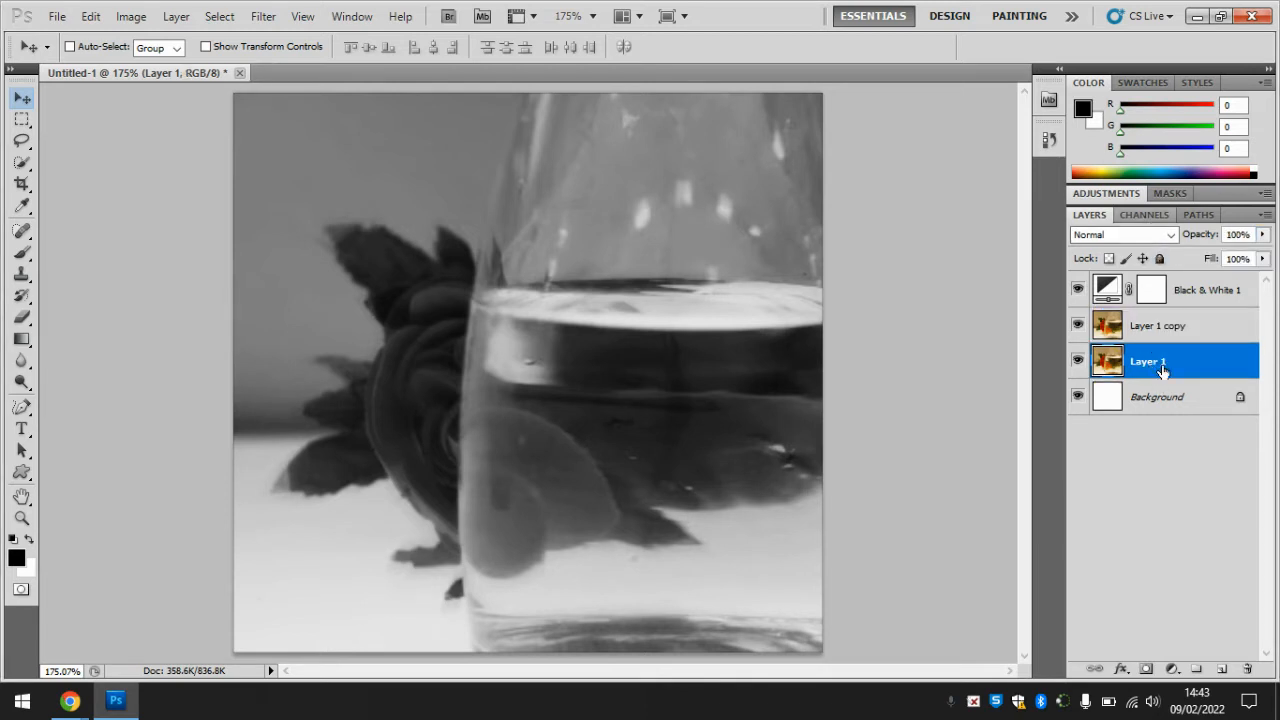
{"action": "key", "text": "ctrl+j"}
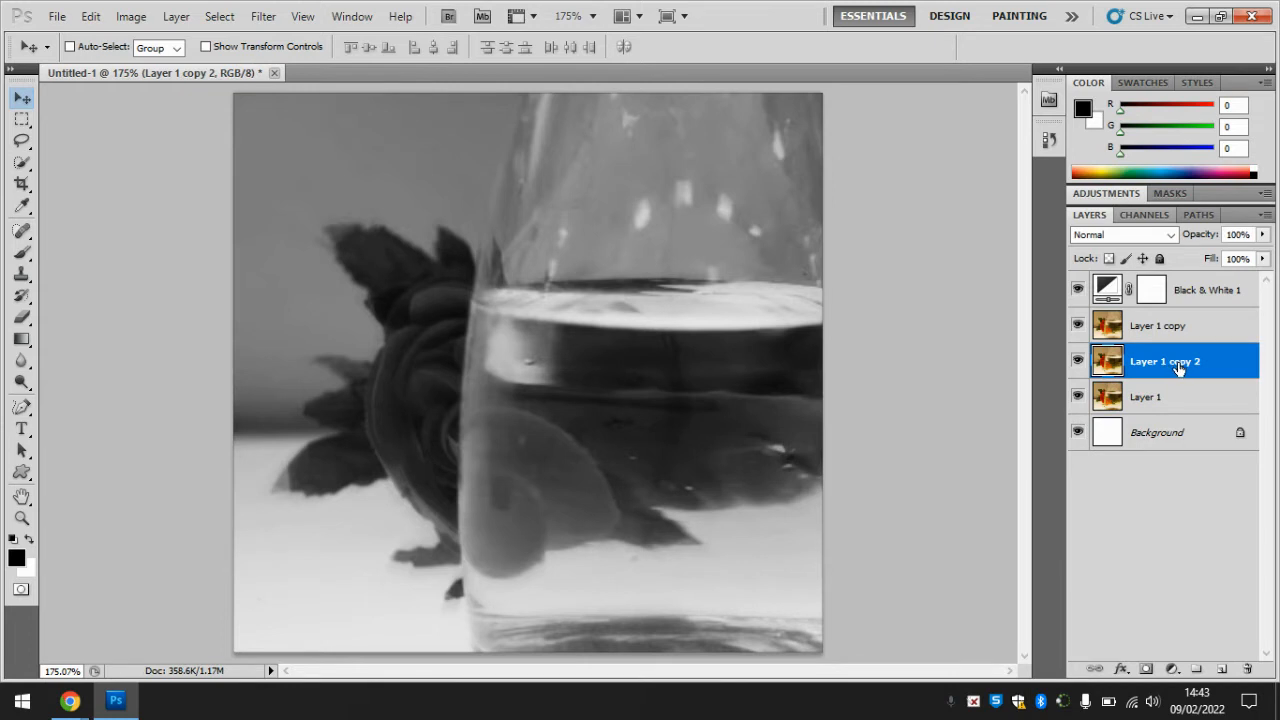
{"action": "left_click_drag", "start_coordinate": [1168, 371], "coordinate": [1175, 326]}
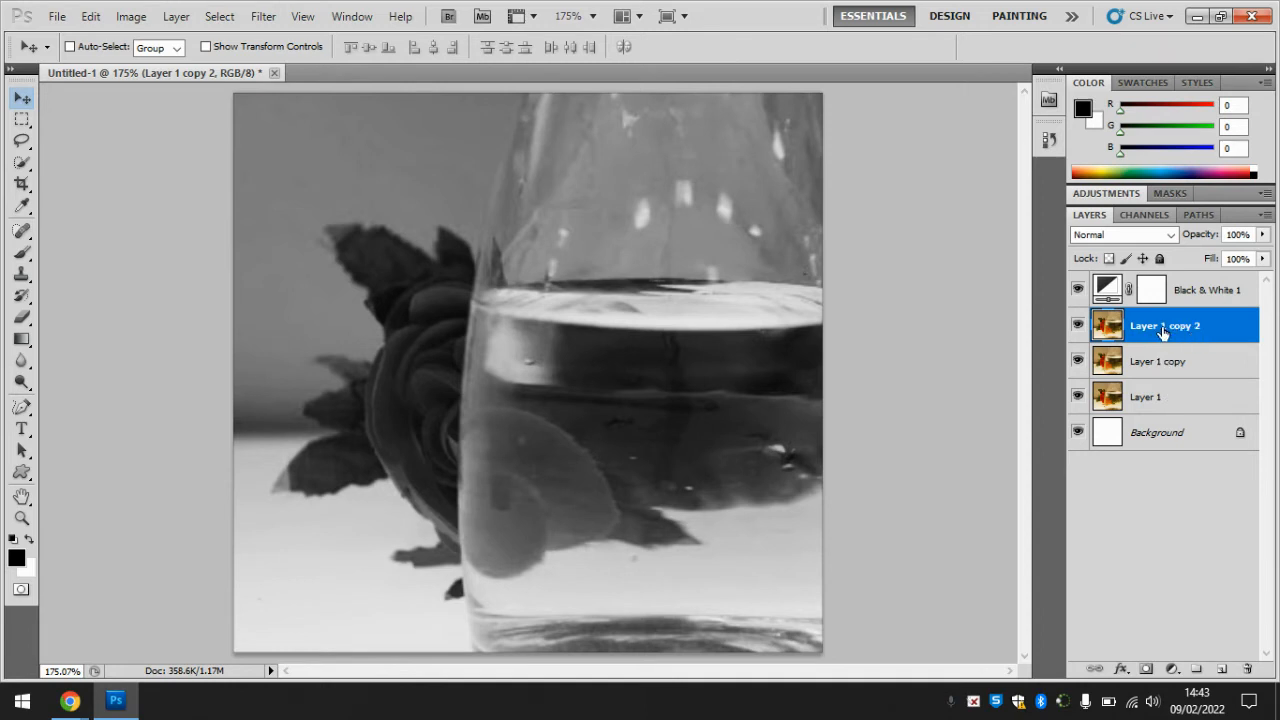
- Apply a Radial Blur to Layer 1 copy 2 with amount 50, Zoom method and Good quality
{"action": "left_click", "coordinate": [263, 16]}
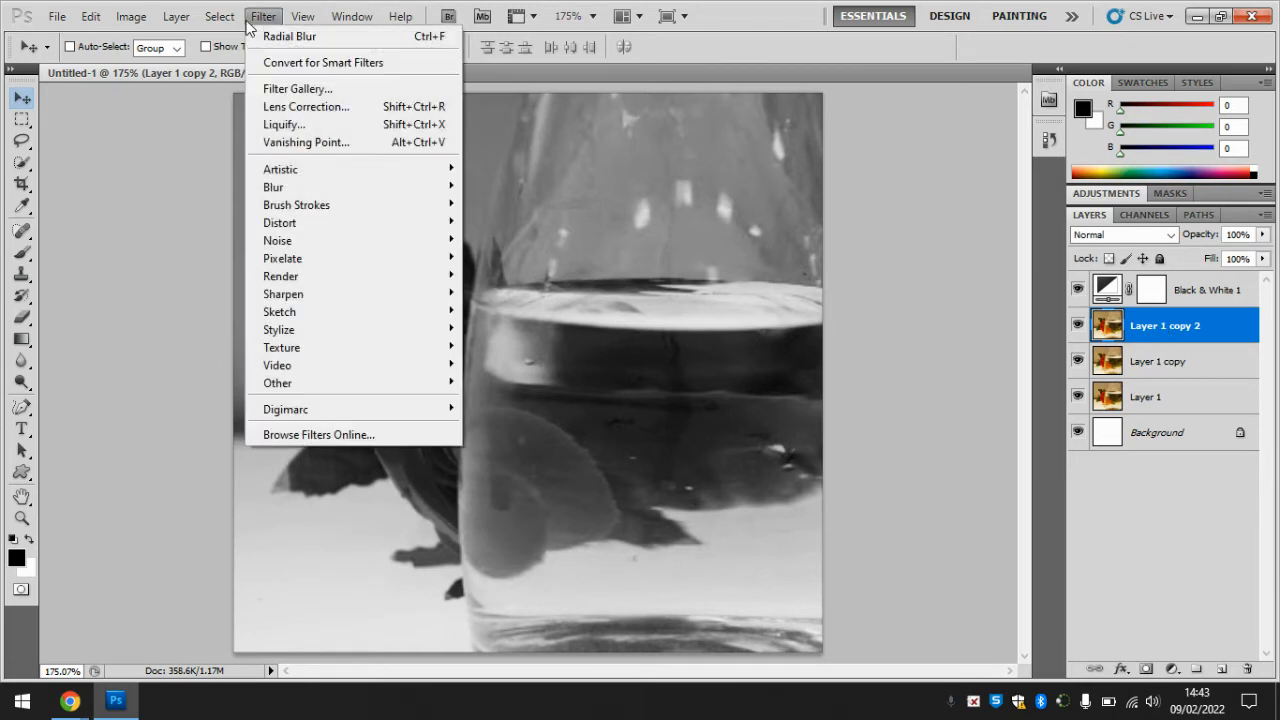
{"action": "mouse_move", "coordinate": [357, 188]}
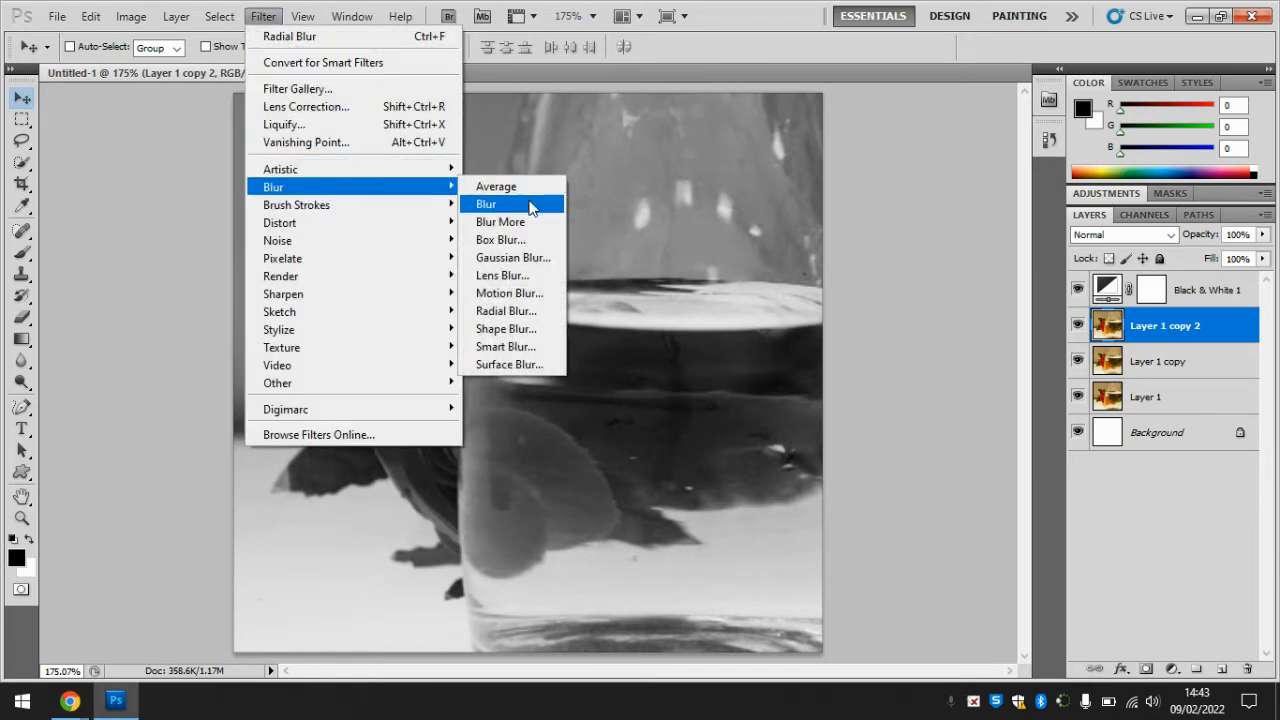
{"action": "left_click", "coordinate": [522, 311]}
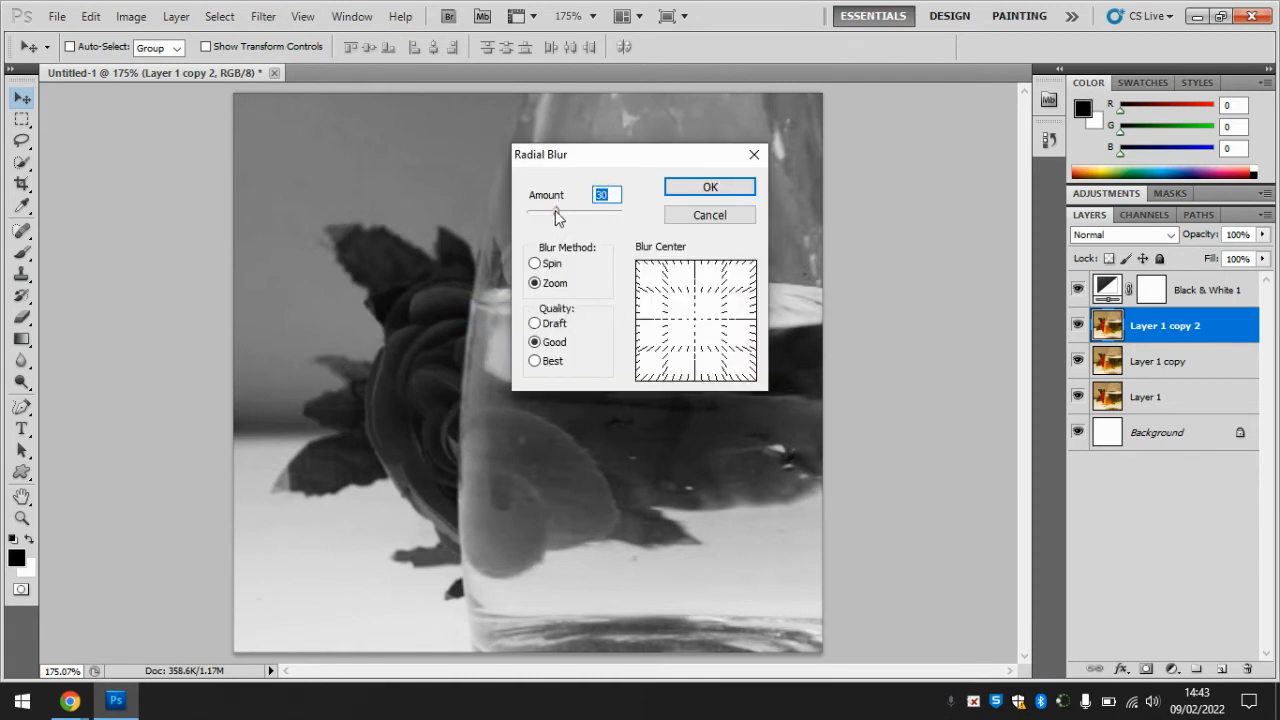
{"action": "left_click_drag", "start_coordinate": [556, 212], "coordinate": [575, 212]}
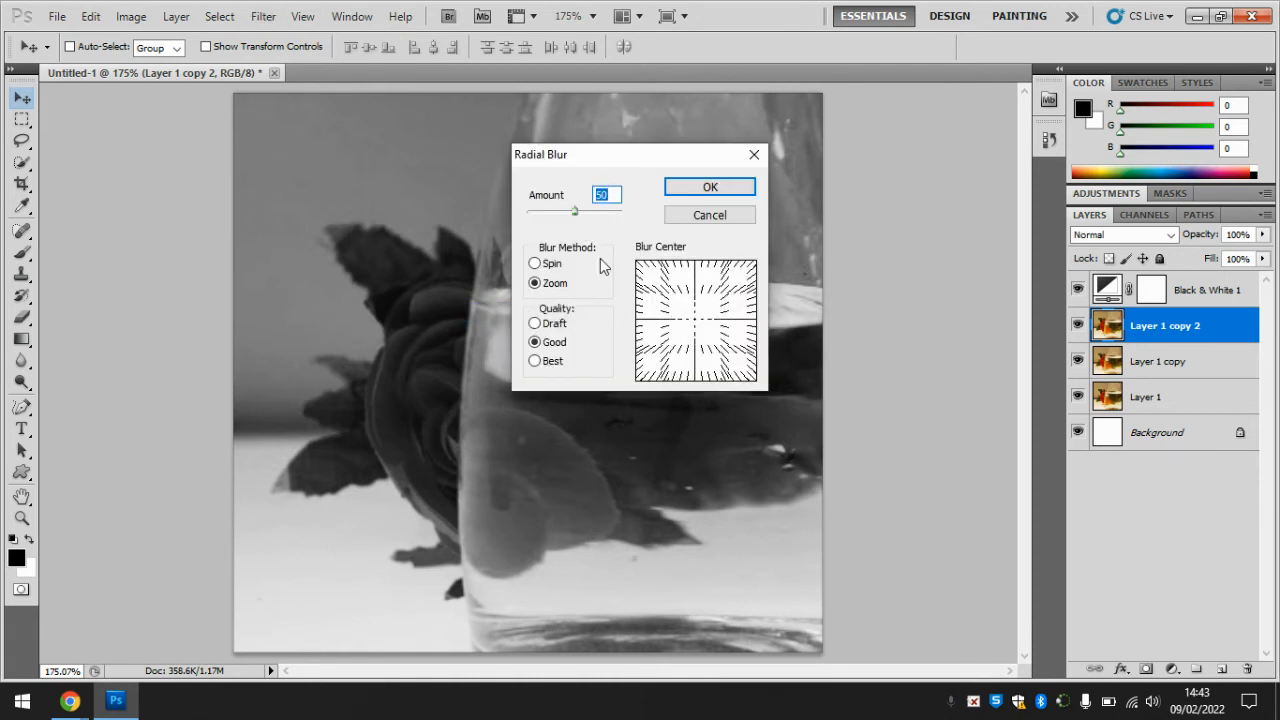
{"action": "left_click", "coordinate": [709, 187]}
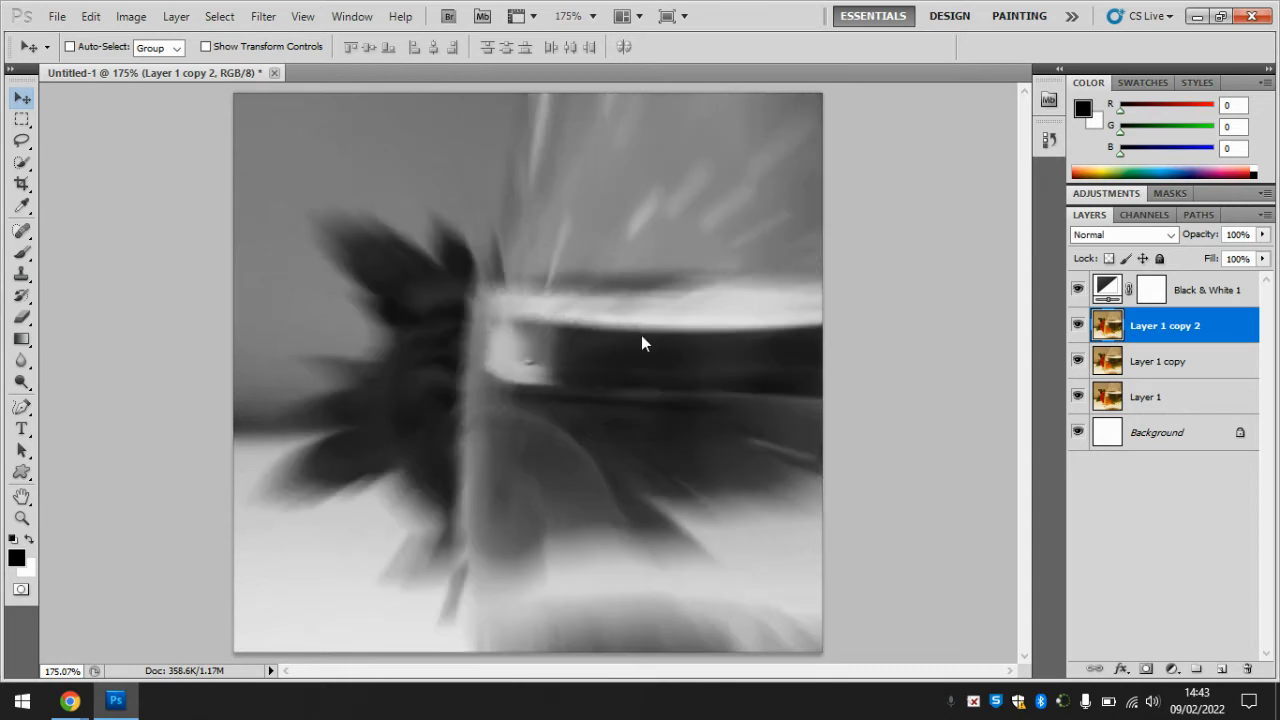
- Reduce the opacity of Layer 1 copy 2 to 40% and compare it with Layer 1 copy's opacity
{"action": "left_click", "coordinate": [1262, 236]}
{"action": "left_click_drag", "start_coordinate": [1265, 254], "coordinate": [1193, 257]}
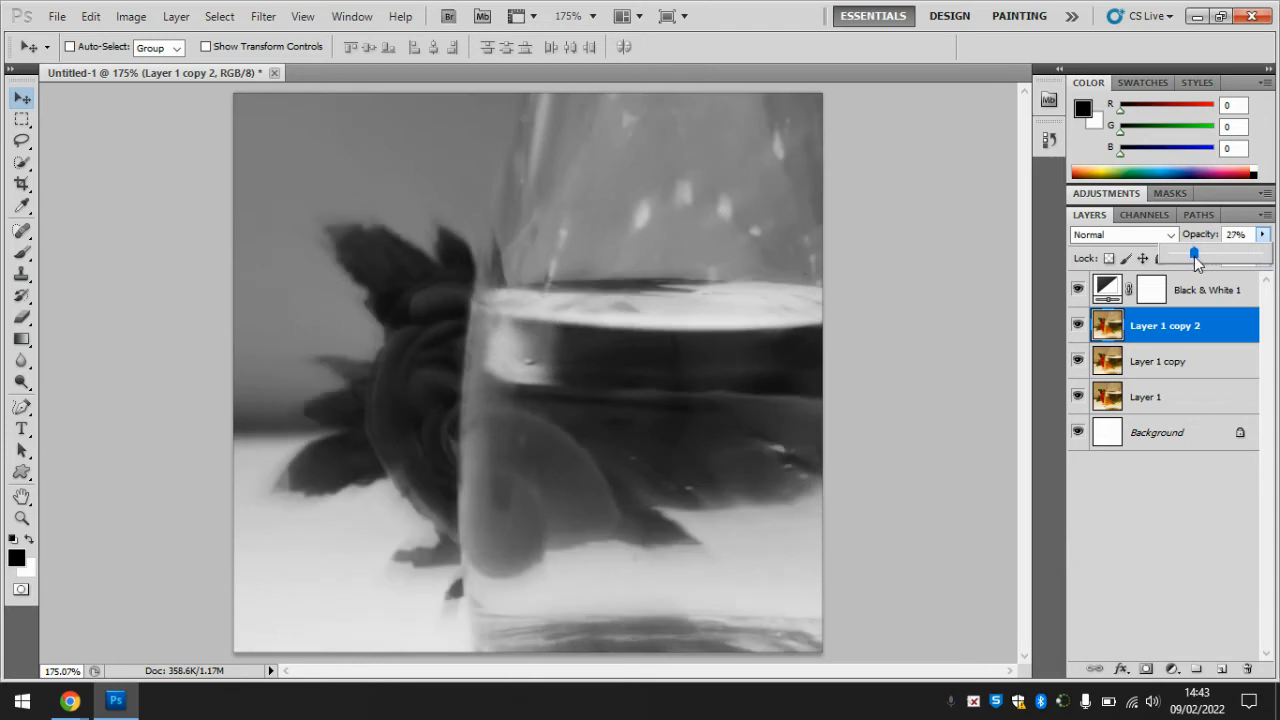
{"action": "mouse_move", "coordinate": [1198, 257]}
{"action": "left_mouse_down"}
{"action": "mouse_move", "coordinate": [1227, 263]}
{"action": "mouse_move", "coordinate": [1215, 255]}
{"action": "left_mouse_up"}
{"action": "left_click", "coordinate": [1168, 366]}
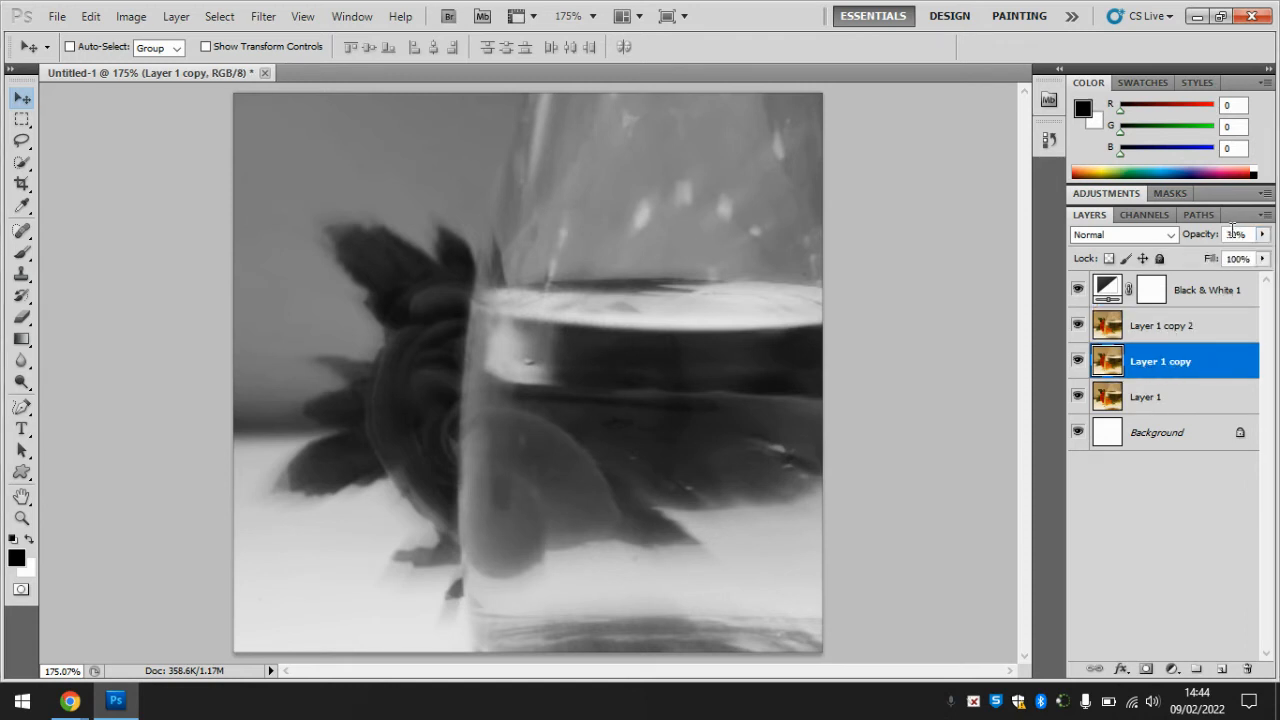
{"action": "left_click", "coordinate": [1190, 326]}
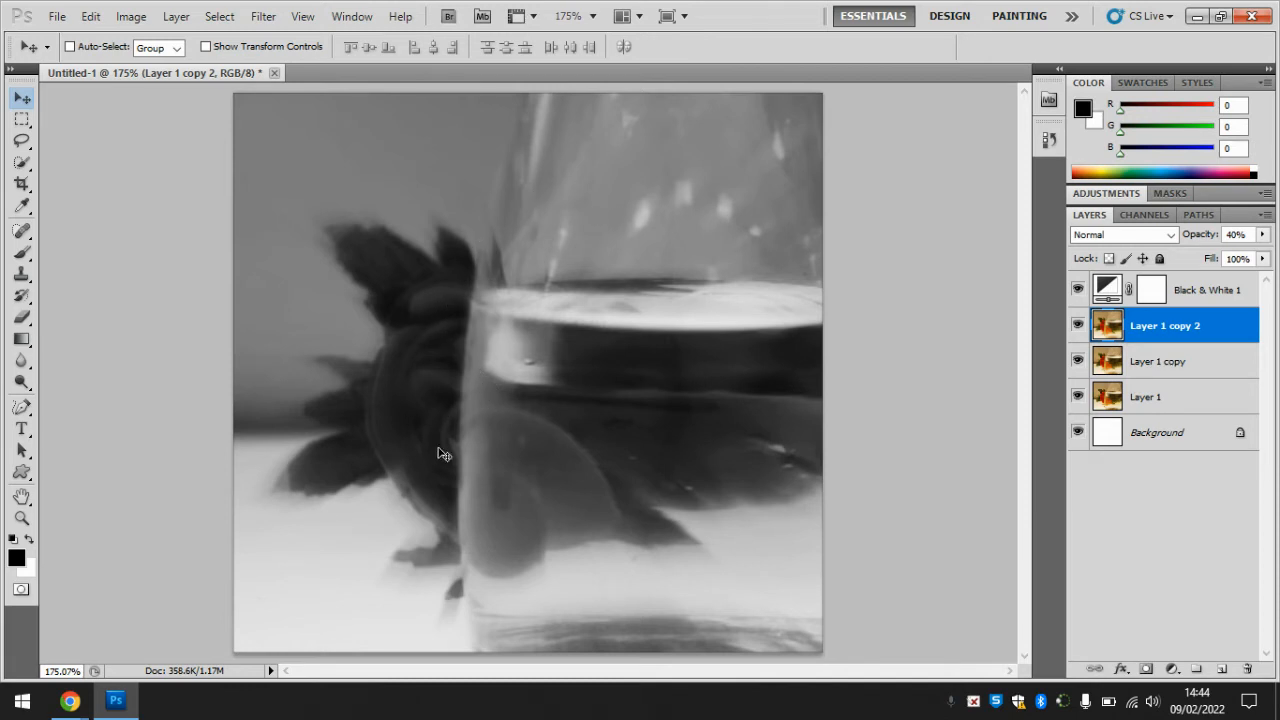
- Duplicate the unblurred Layer 1 as Layer 1 copy 3 and move it above Layer 1 copy 2
{"action": "left_click", "coordinate": [1146, 397]}
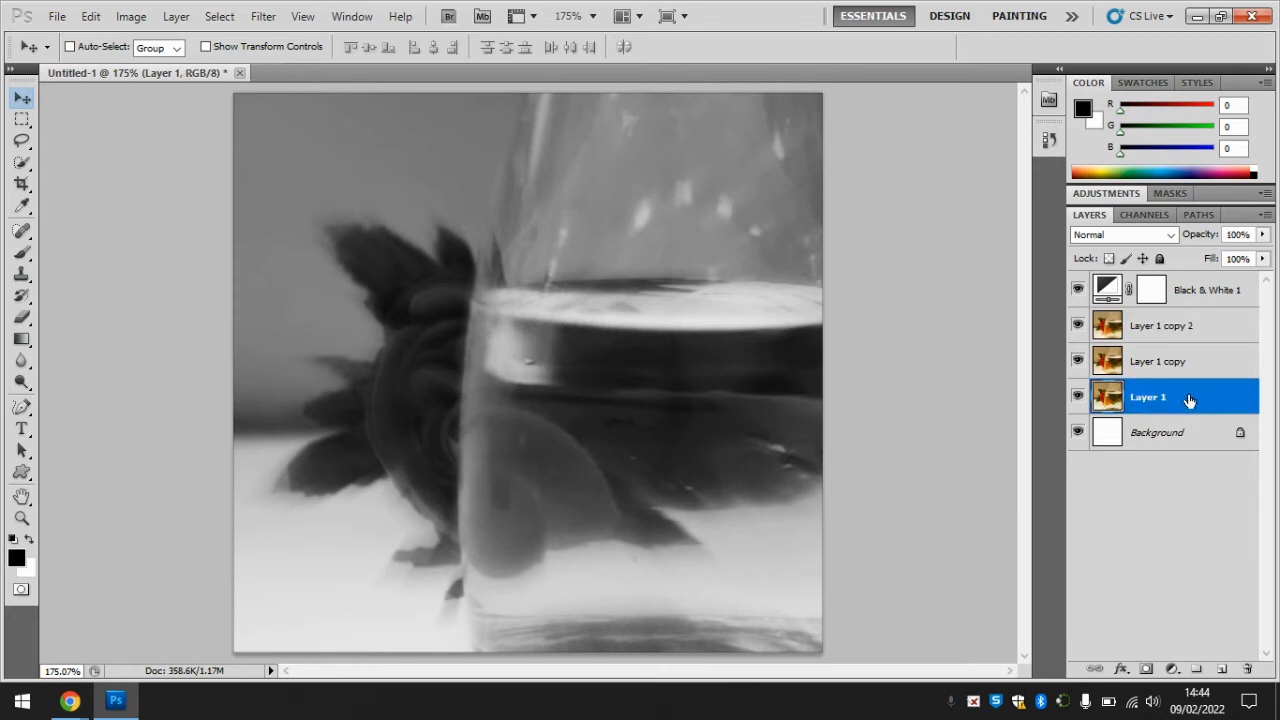
{"action": "right_click", "coordinate": [1187, 396]}
{"action": "left_click", "coordinate": [1075, 318]}
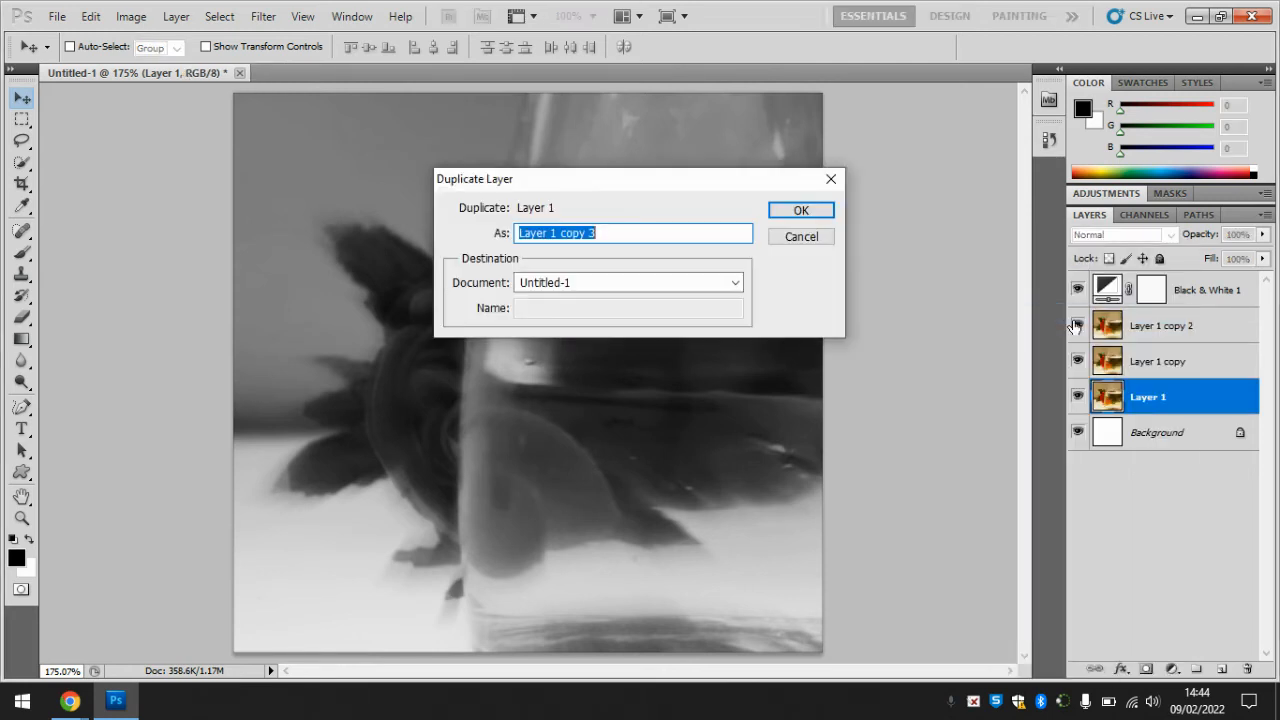
{"action": "left_click", "coordinate": [803, 209]}
{"action": "left_click_drag", "start_coordinate": [1194, 399], "coordinate": [1196, 345]}
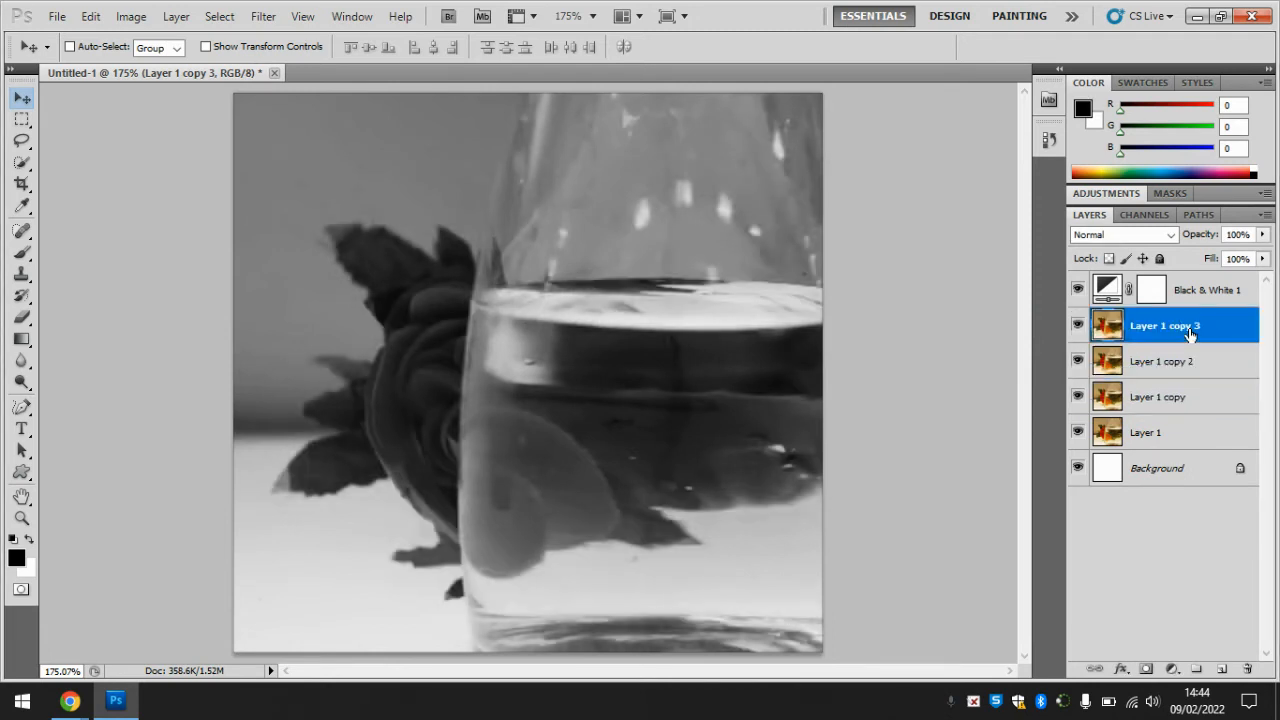
- Apply a Radial Blur to Layer 1 copy 3 with amount 70, Zoom method and Good quality
{"action": "left_click", "coordinate": [263, 16]}
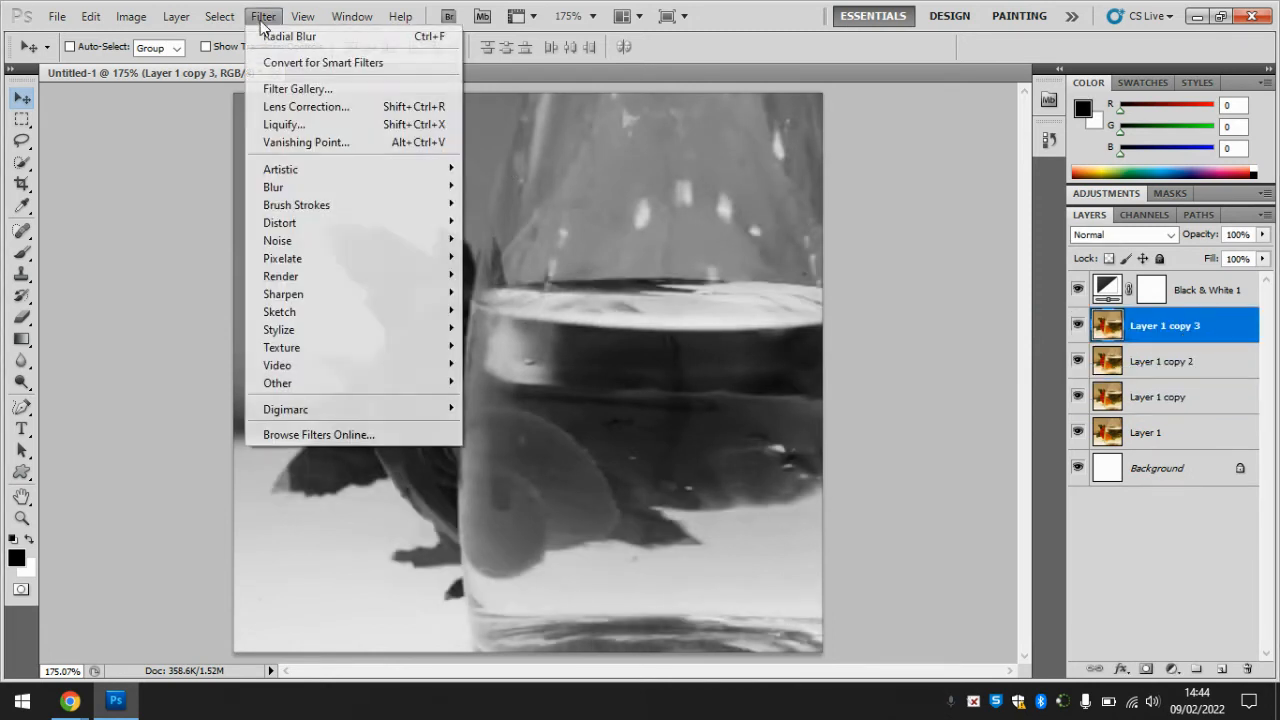
{"action": "mouse_move", "coordinate": [323, 189]}
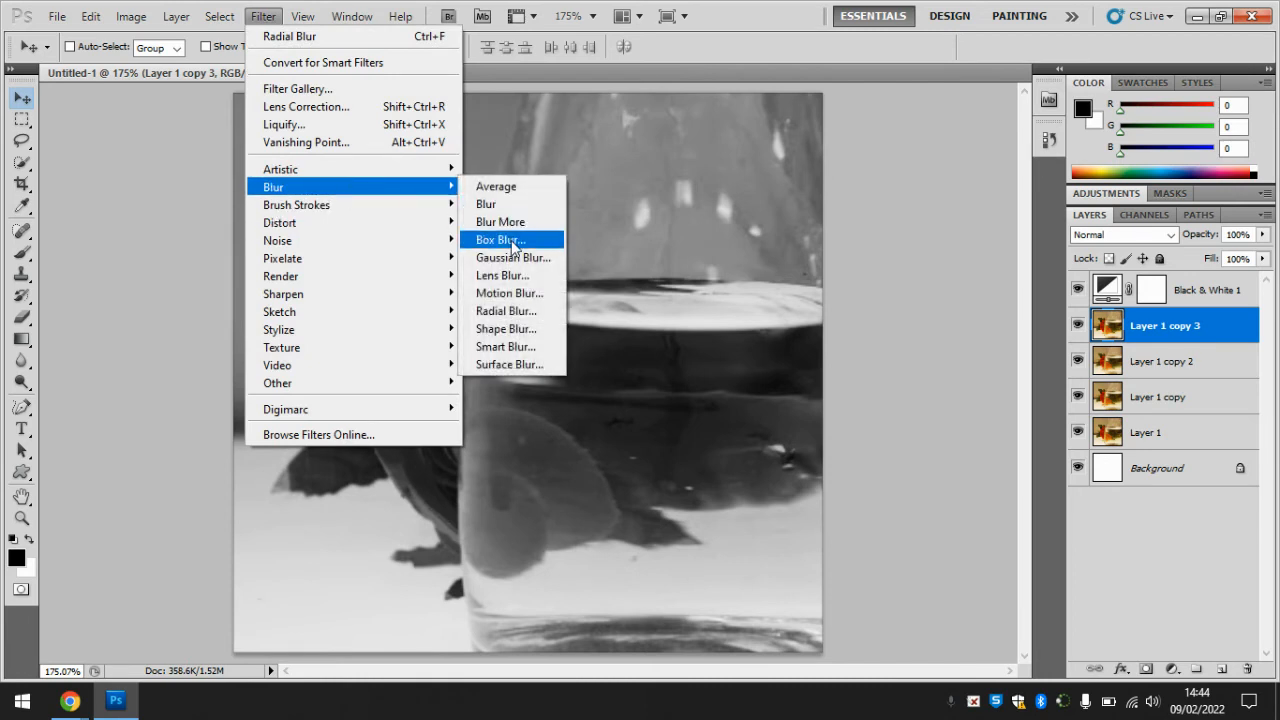
{"action": "left_click", "coordinate": [515, 311]}
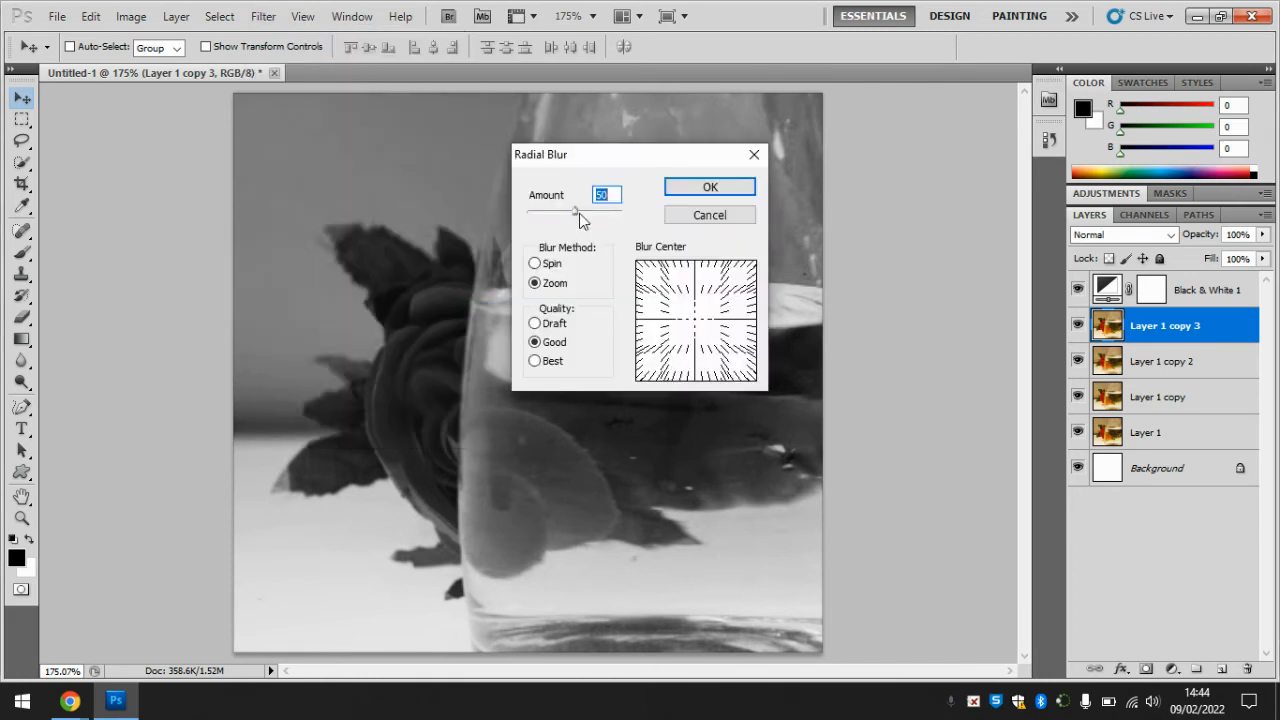
{"action": "left_click_drag", "start_coordinate": [576, 215], "coordinate": [596, 216]}
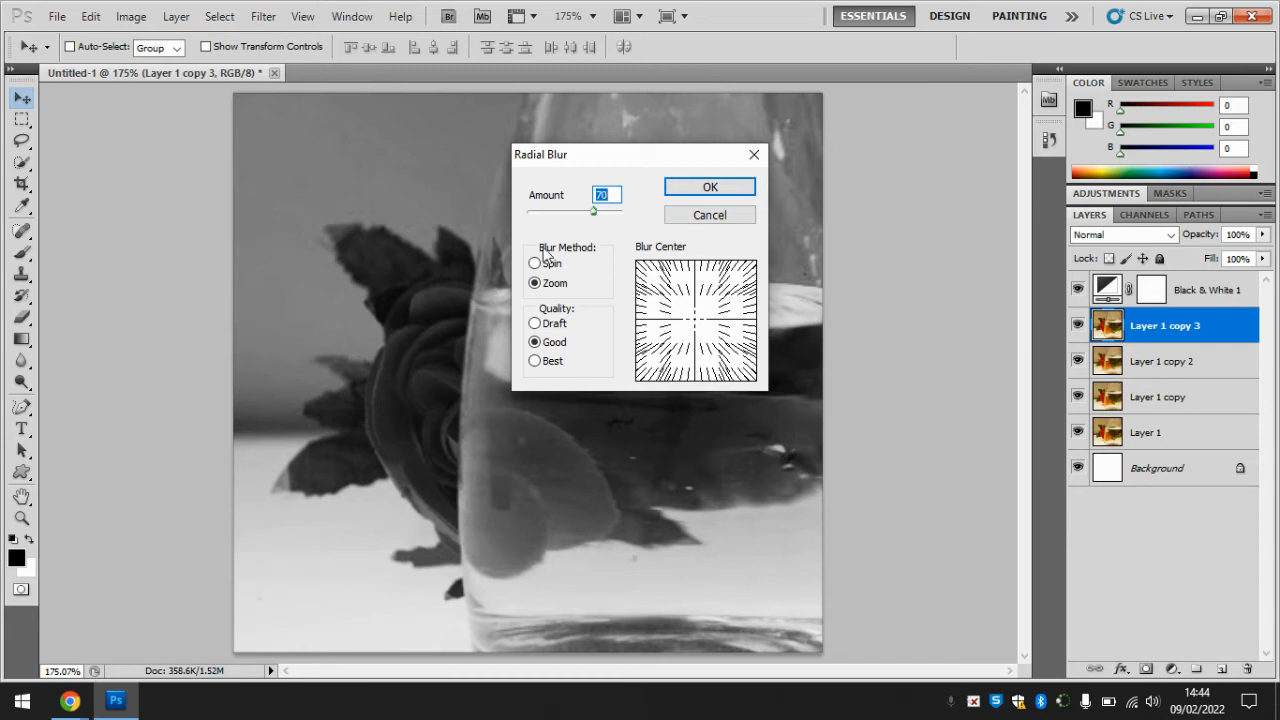
{"action": "left_click", "coordinate": [707, 195]}
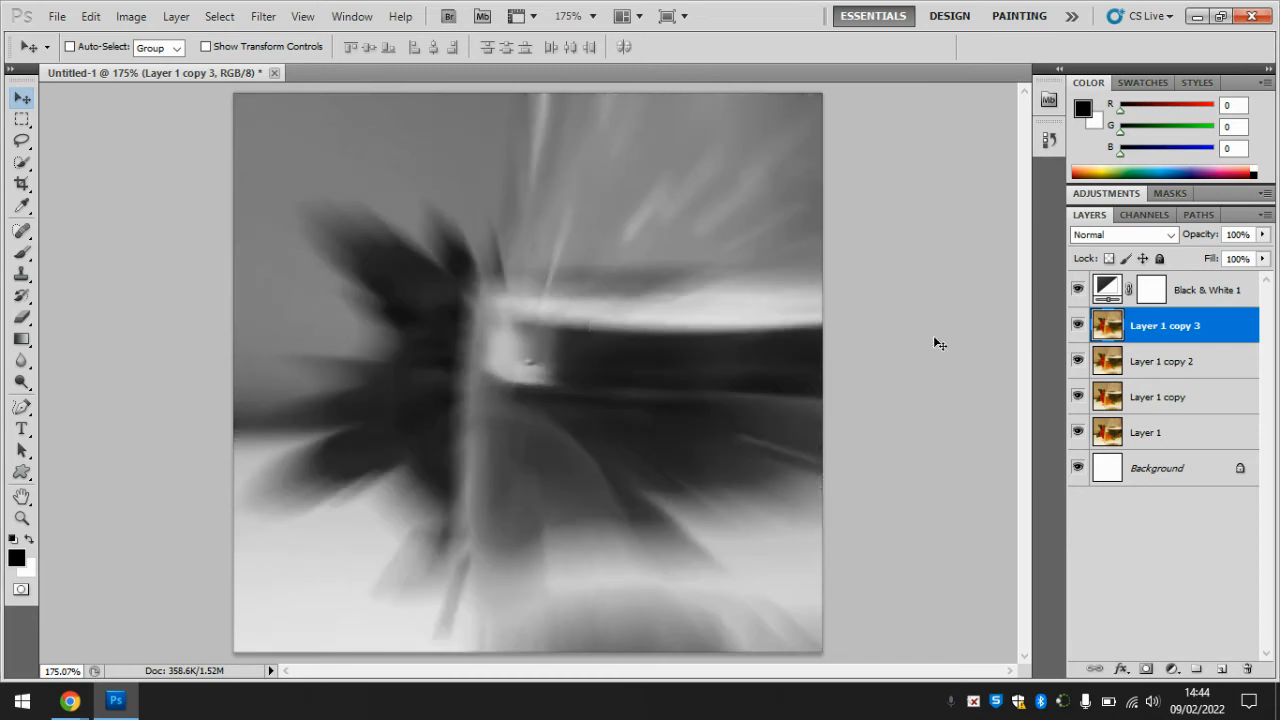
- Reduce the opacity of Layer 1 copy 3 to 50%
{"action": "left_click", "coordinate": [1262, 236]}
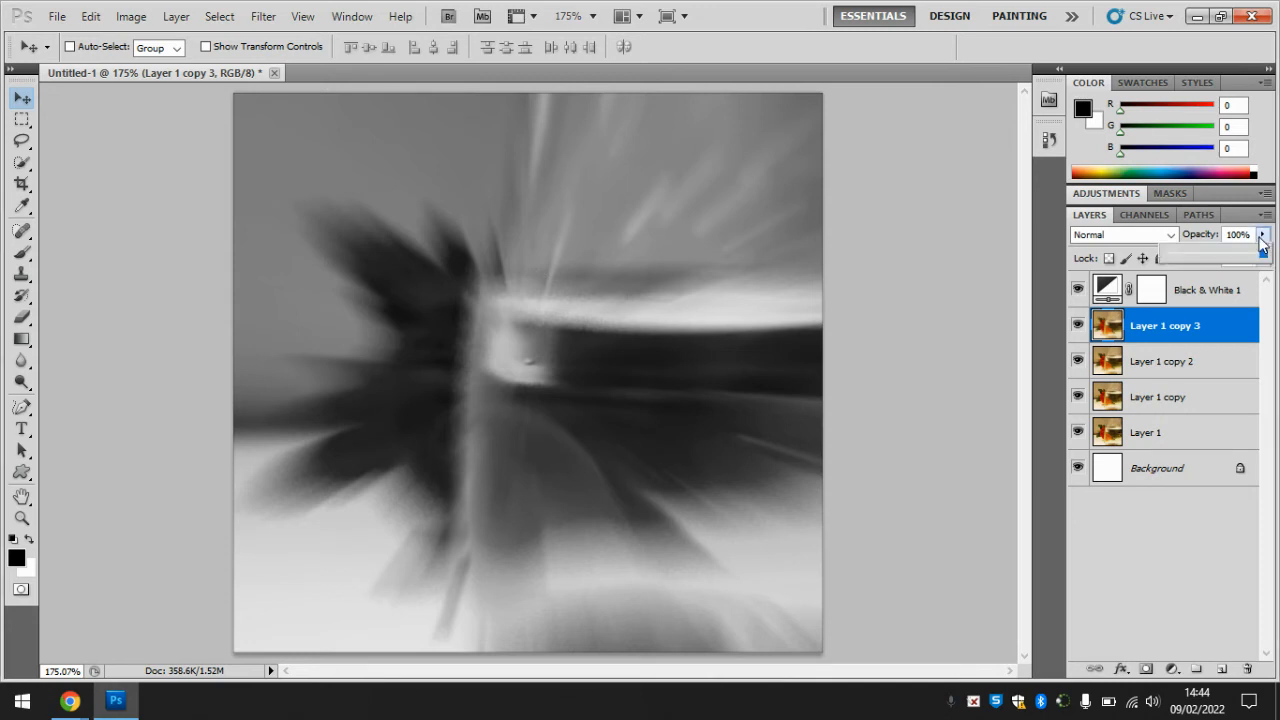
{"action": "left_click_drag", "start_coordinate": [1263, 257], "coordinate": [1236, 258]}
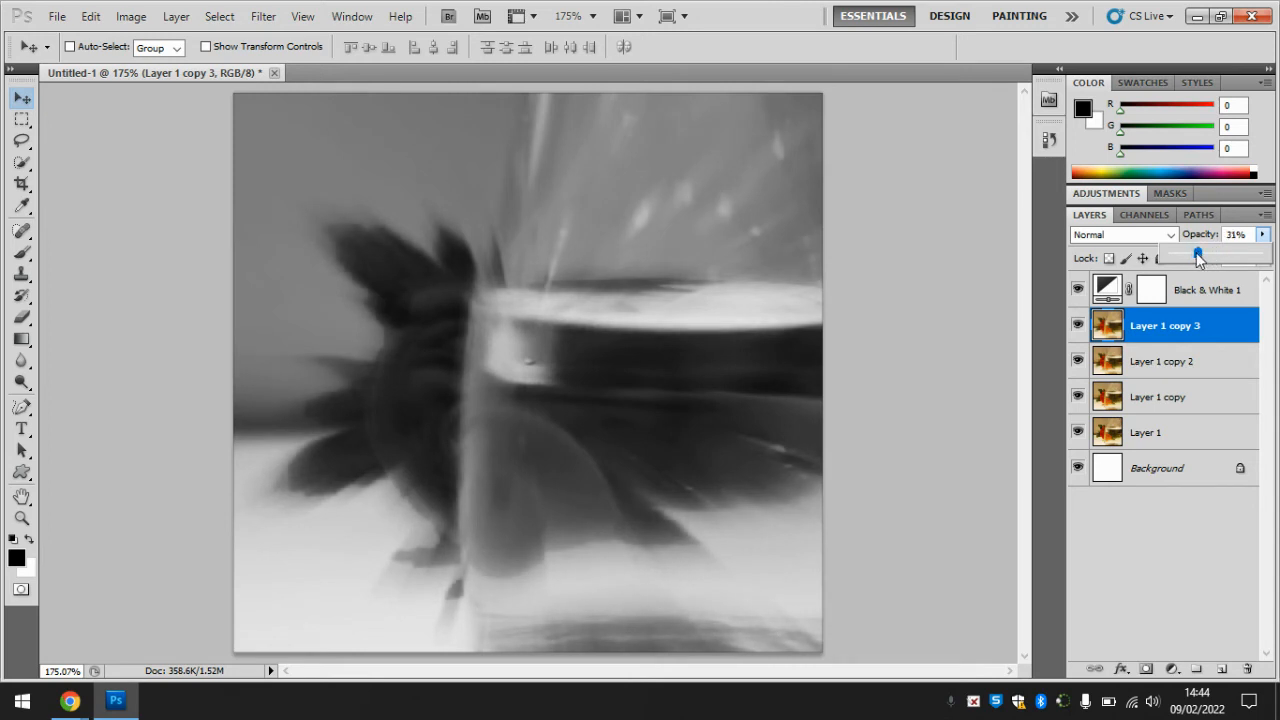
{"action": "left_click_drag", "start_coordinate": [1190, 254], "coordinate": [1185, 256]}
{"action": "left_click_drag", "start_coordinate": [1208, 257], "coordinate": [1216, 256]}
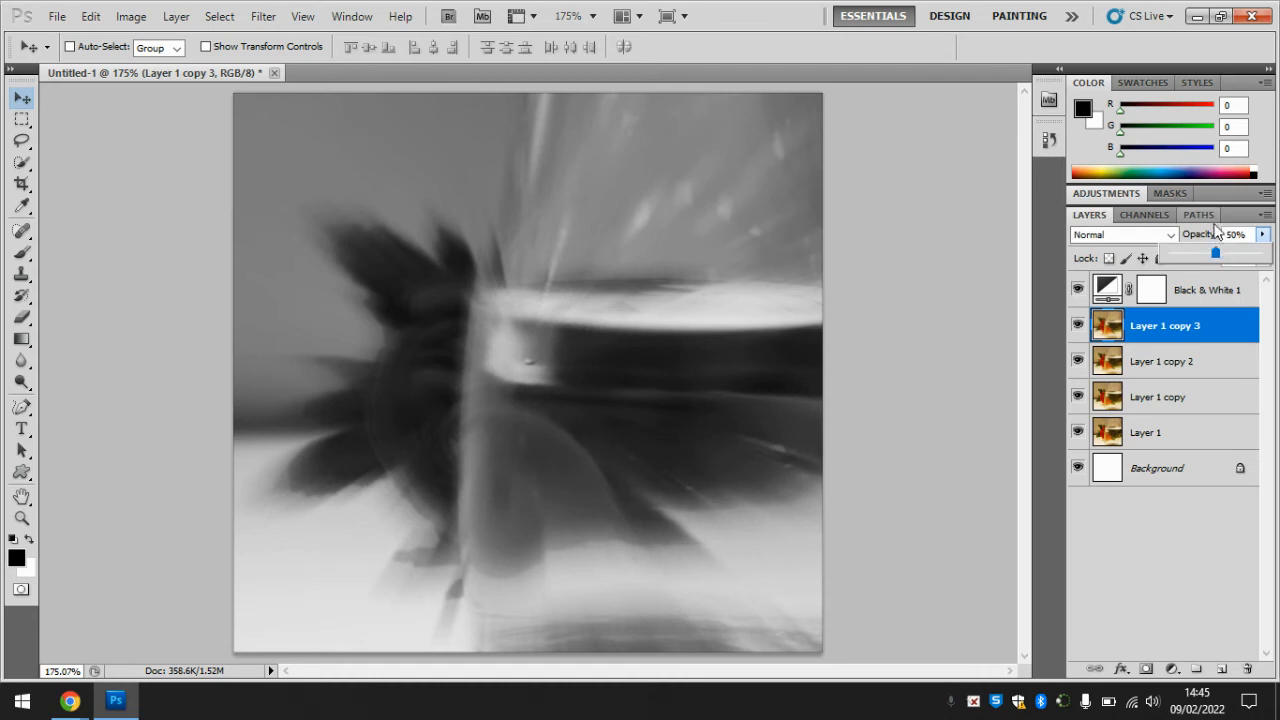
{"action": "left_click", "coordinate": [1210, 327]}
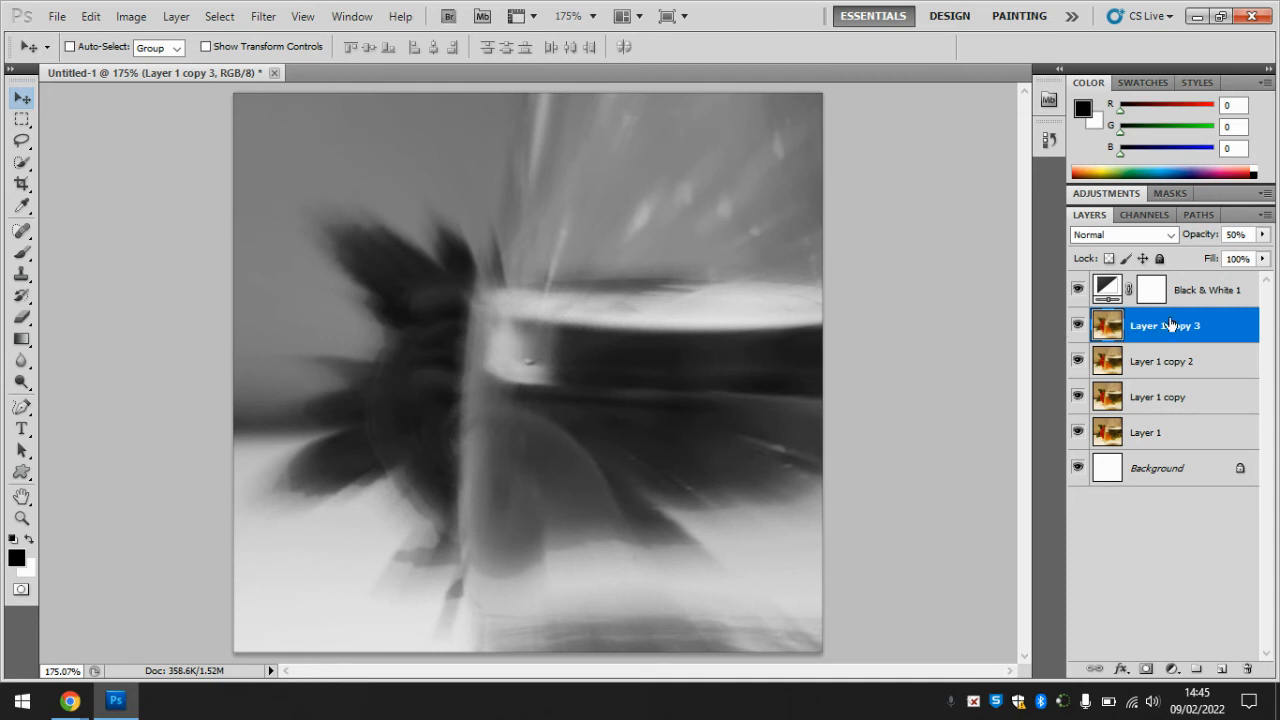
- Give Layer 1 copy 3 a white layer mask and delete the surplus second mask
{"action": "left_click", "coordinate": [1147, 670]}
{"action": "left_click", "coordinate": [1147, 670]}
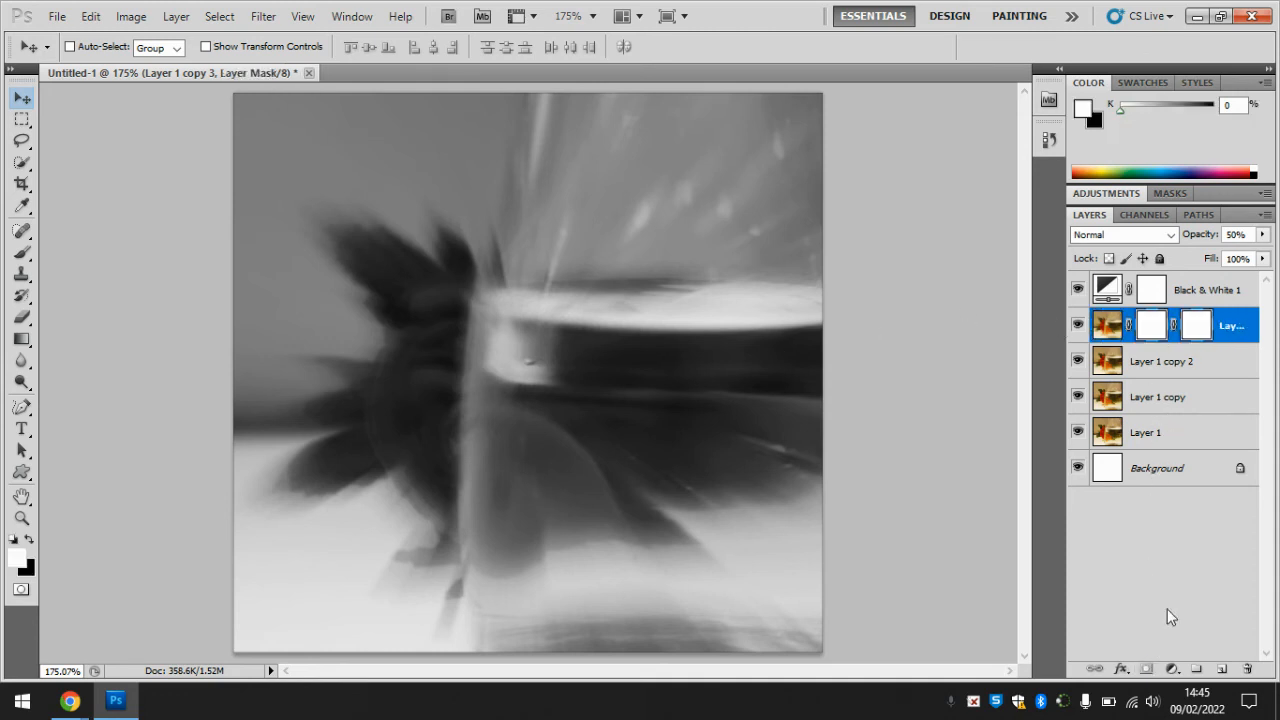
{"action": "left_click_drag", "start_coordinate": [1198, 330], "coordinate": [1247, 668]}
{"action": "left_click", "coordinate": [563, 280]}
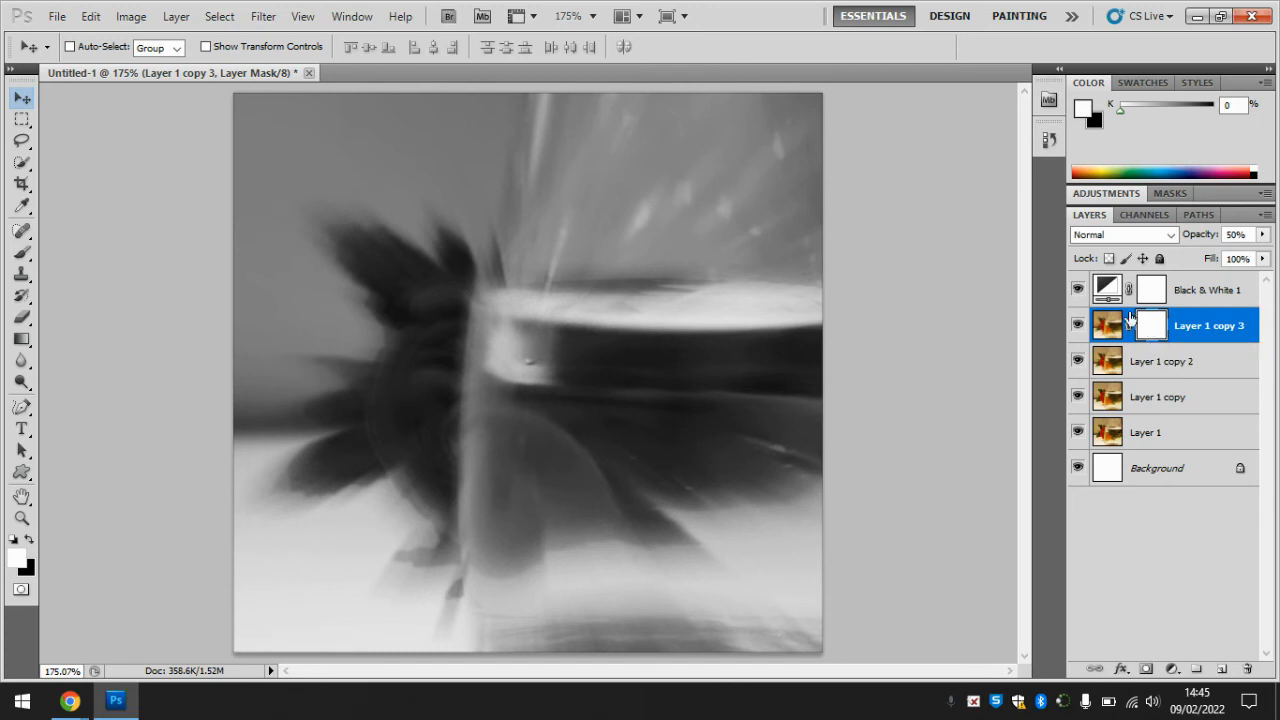
- Set up the Brush tool with black as the foreground colour, a size of 100 px and 0% hardness
{"action": "key", "text": "b"}
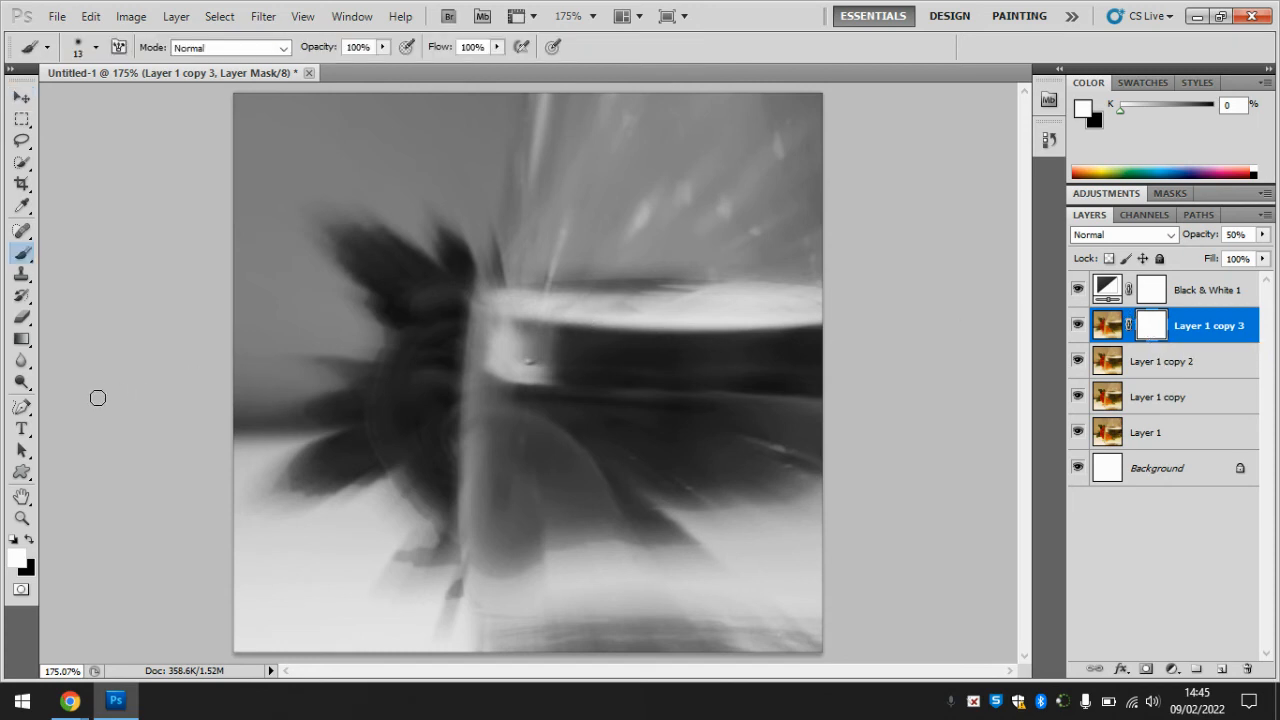
{"action": "left_click", "coordinate": [28, 542]}
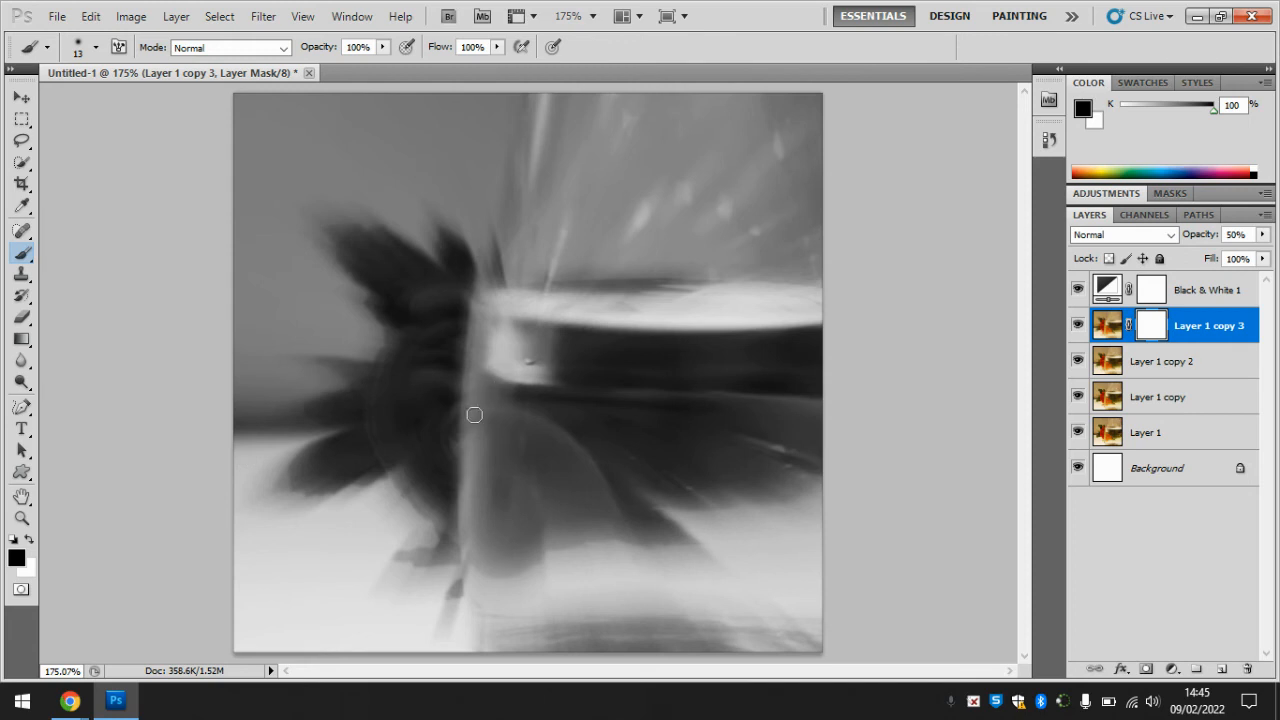
{"action": "key", "text": "bracketright"}
{"action": "key", "text": "bracketright"}
{"action": "key", "text": "bracketright"}
{"action": "key", "text": "bracketright"}
{"action": "key", "text": "bracketright"}
{"action": "key", "text": "bracketright"}
{"action": "key", "text": "bracketright"}
{"action": "key", "text": "bracketright"}
{"action": "key", "text": "bracketright"}
{"action": "key", "text": "bracketright"}
{"action": "key", "text": "bracketright"}
{"action": "key", "text": "bracketright"}
{"action": "left_click", "coordinate": [95, 47]}
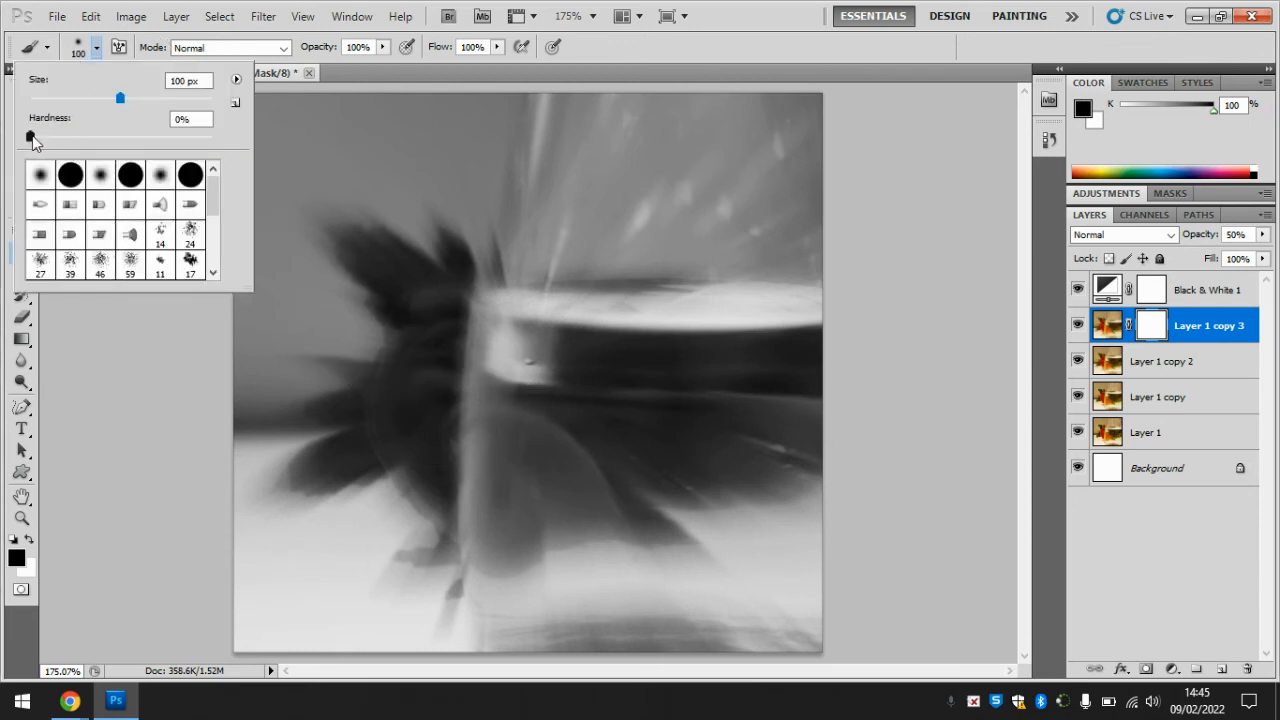
{"action": "left_click", "coordinate": [32, 137]}
{"action": "left_click", "coordinate": [516, 71]}
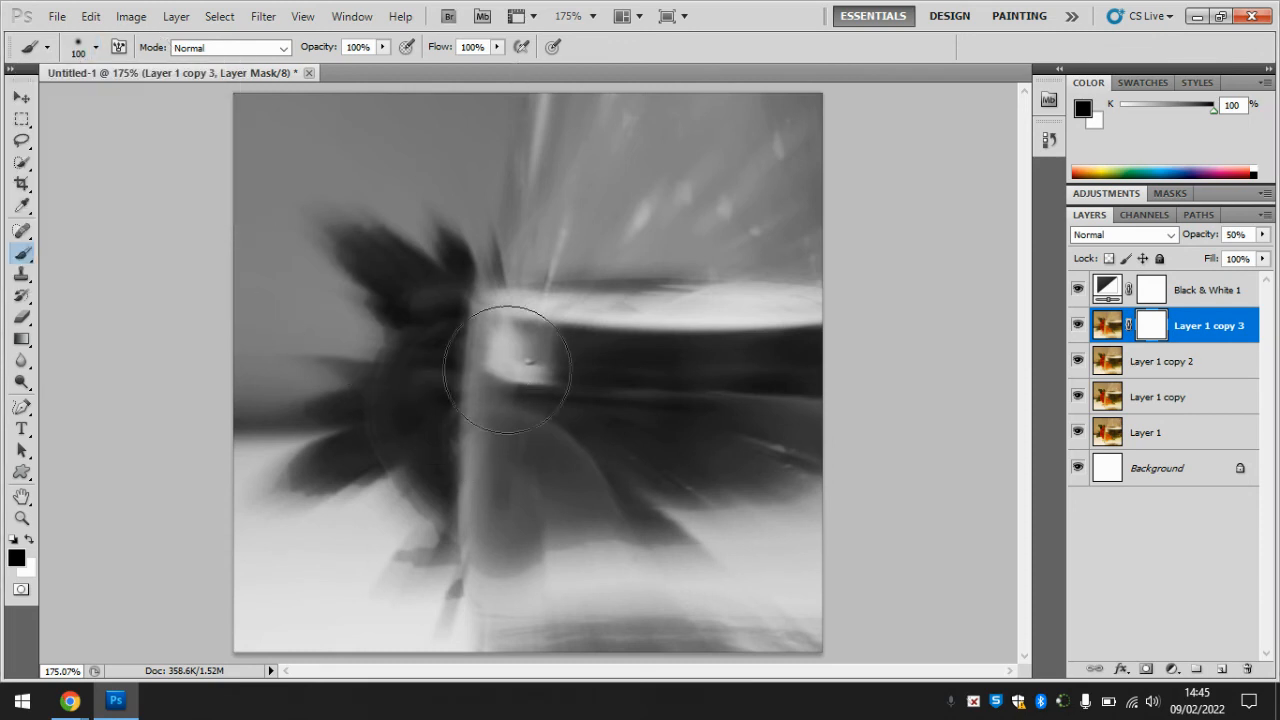
- Paint black on the mask of Layer 1 copy 3 over the rose's centre and the adjoining edge of the glass
{"action": "left_click", "coordinate": [474, 417]}
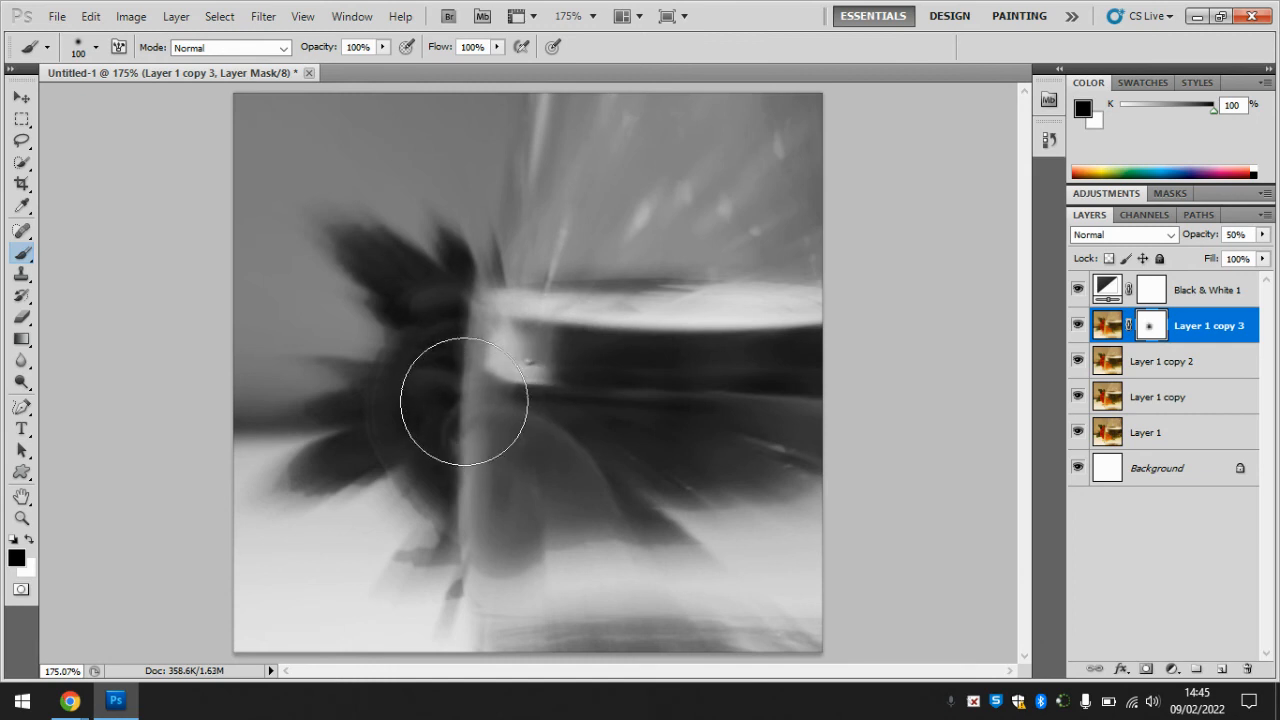
{"action": "mouse_move", "coordinate": [464, 401]}
{"action": "left_mouse_down"}
{"action": "mouse_move", "coordinate": [462, 371]}
{"action": "mouse_move", "coordinate": [504, 368]}
{"action": "mouse_move", "coordinate": [528, 433]}
{"action": "mouse_move", "coordinate": [503, 457]}
{"action": "mouse_move", "coordinate": [450, 455]}
{"action": "mouse_move", "coordinate": [433, 417]}
{"action": "mouse_move", "coordinate": [435, 372]}
{"action": "mouse_move", "coordinate": [499, 341]}
{"action": "mouse_move", "coordinate": [434, 409]}
{"action": "mouse_move", "coordinate": [440, 437]}
{"action": "mouse_move", "coordinate": [466, 455]}
{"action": "mouse_move", "coordinate": [497, 462]}
{"action": "mouse_move", "coordinate": [529, 434]}
{"action": "mouse_move", "coordinate": [551, 477]}
{"action": "mouse_move", "coordinate": [497, 540]}
{"action": "mouse_move", "coordinate": [505, 448]}
{"action": "mouse_move", "coordinate": [469, 455]}
{"action": "mouse_move", "coordinate": [453, 426]}
{"action": "mouse_move", "coordinate": [496, 354]}
{"action": "mouse_move", "coordinate": [450, 382]}
{"action": "mouse_move", "coordinate": [514, 543]}
{"action": "left_mouse_up"}
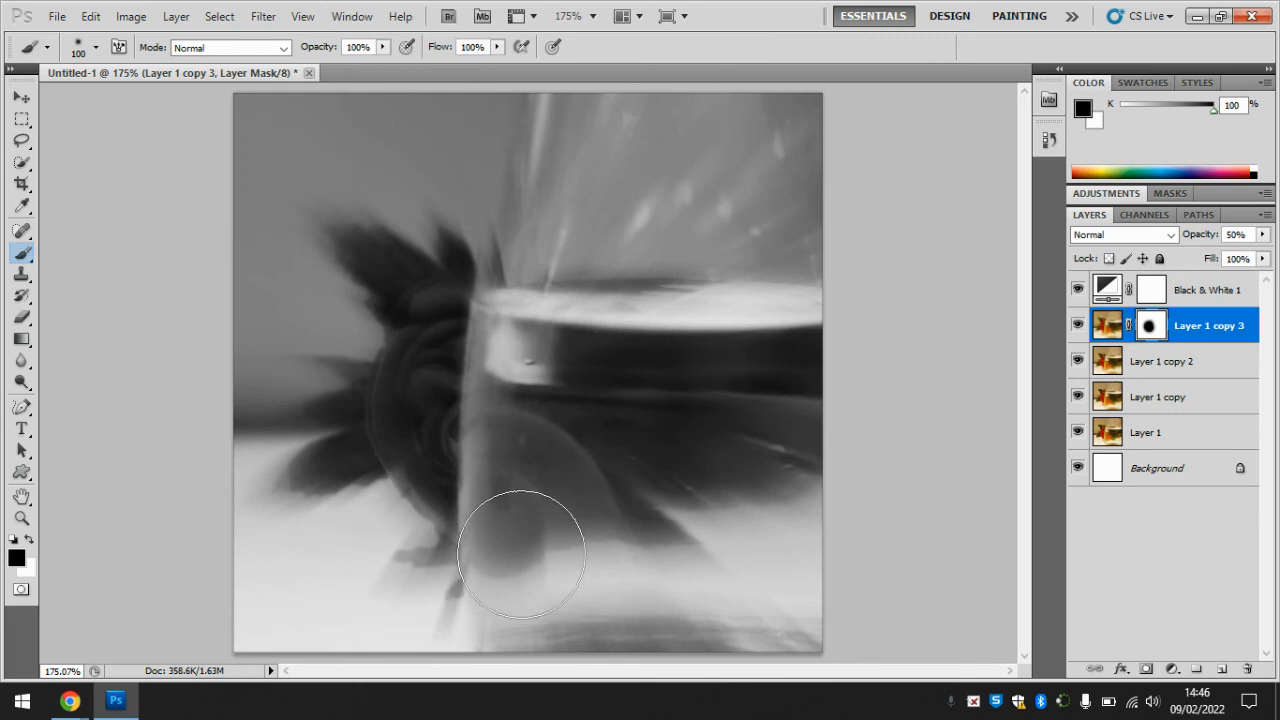
- Add a layer mask to Layer 1 copy 2 and paint it black over the centre of the rose
{"action": "left_click", "coordinate": [1143, 364]}
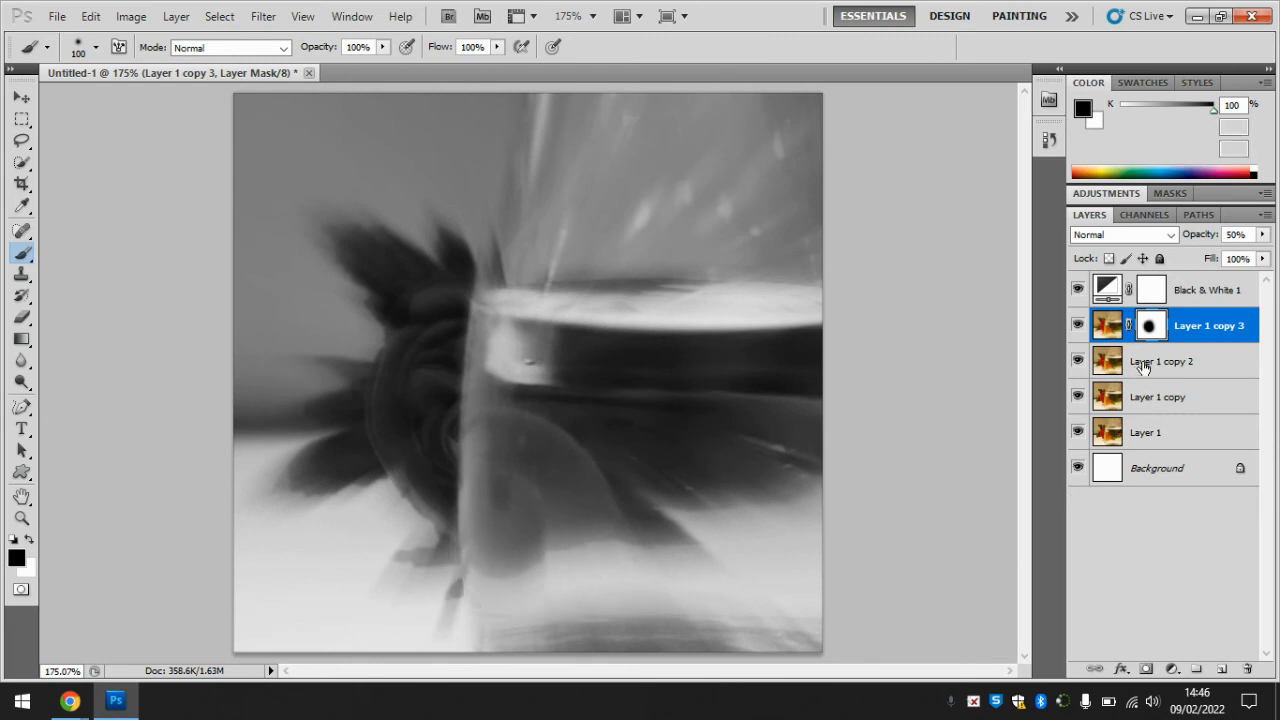
{"action": "left_click", "coordinate": [1145, 669]}
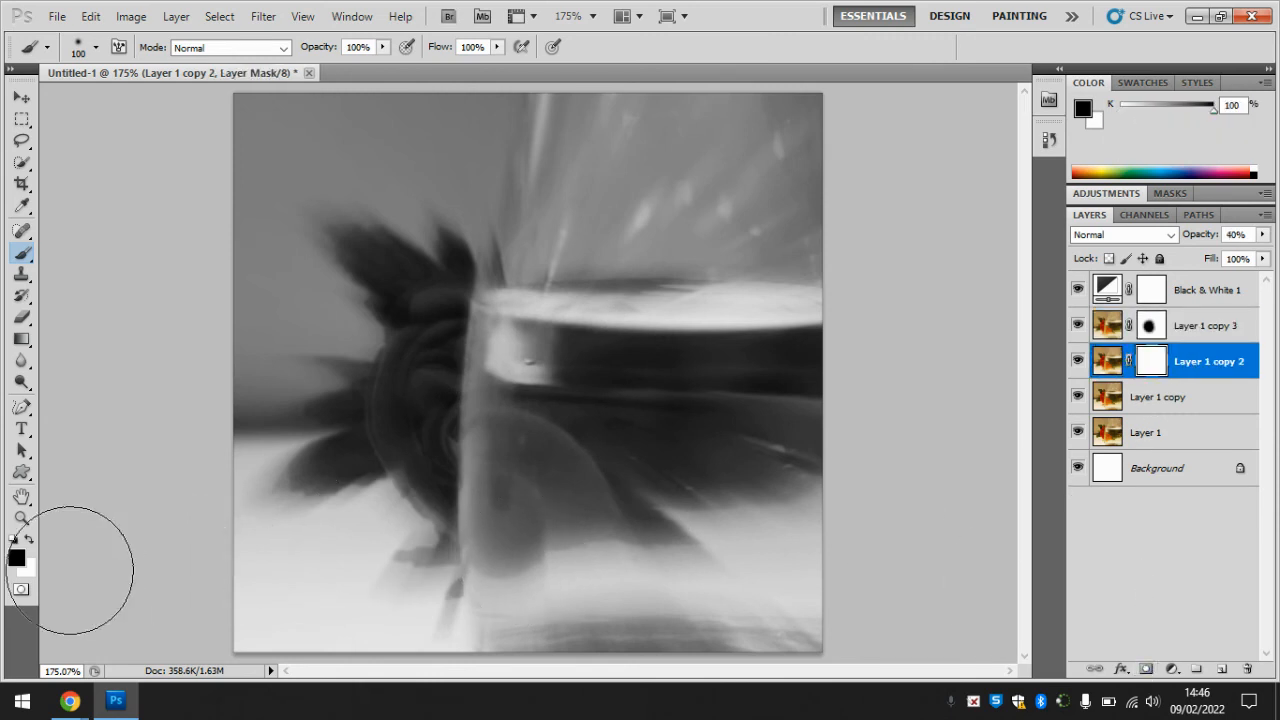
{"action": "mouse_move", "coordinate": [468, 427]}
{"action": "left_mouse_down"}
{"action": "mouse_move", "coordinate": [462, 369]}
{"action": "mouse_move", "coordinate": [435, 376]}
{"action": "mouse_move", "coordinate": [452, 450]}
{"action": "mouse_move", "coordinate": [691, 479]}
{"action": "mouse_move", "coordinate": [670, 505]}
{"action": "mouse_move", "coordinate": [516, 490]}
{"action": "mouse_move", "coordinate": [452, 401]}
{"action": "left_mouse_up"}
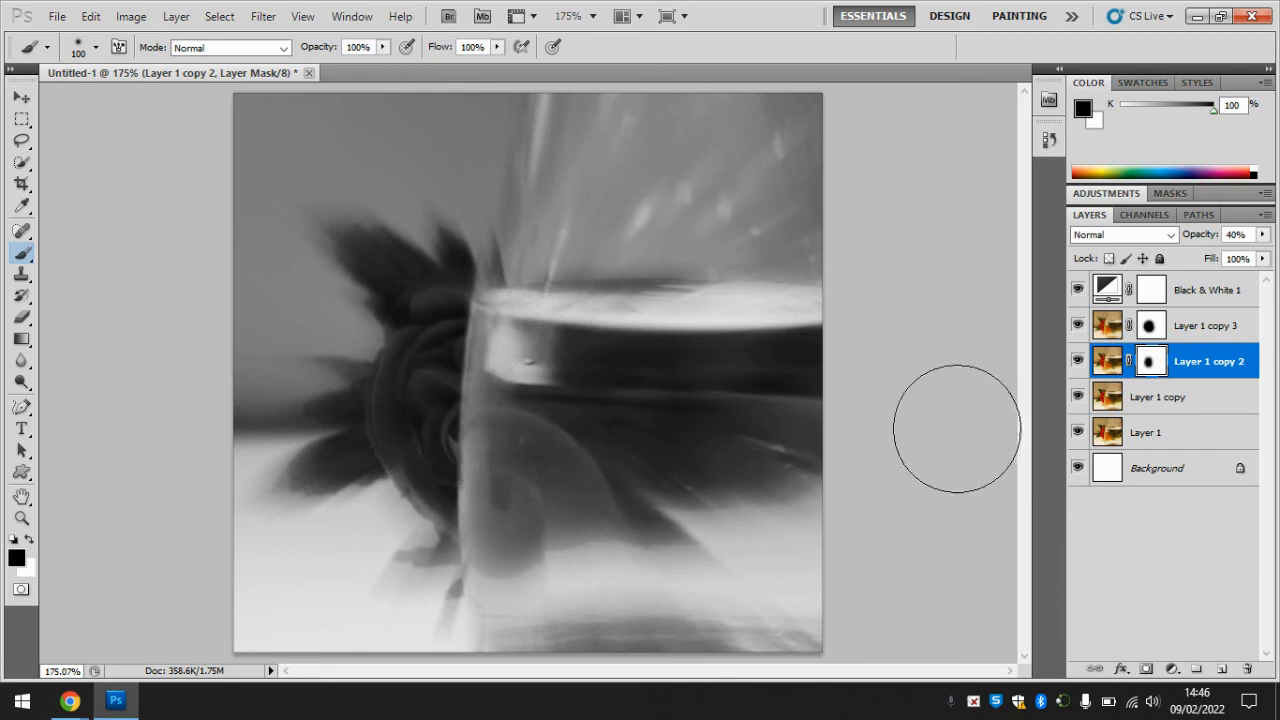
- Add a layer mask to Layer 1 copy and paint it black over the rose's centre and the nearby glass
{"action": "left_click", "coordinate": [1151, 397]}
{"action": "left_click", "coordinate": [1146, 668]}
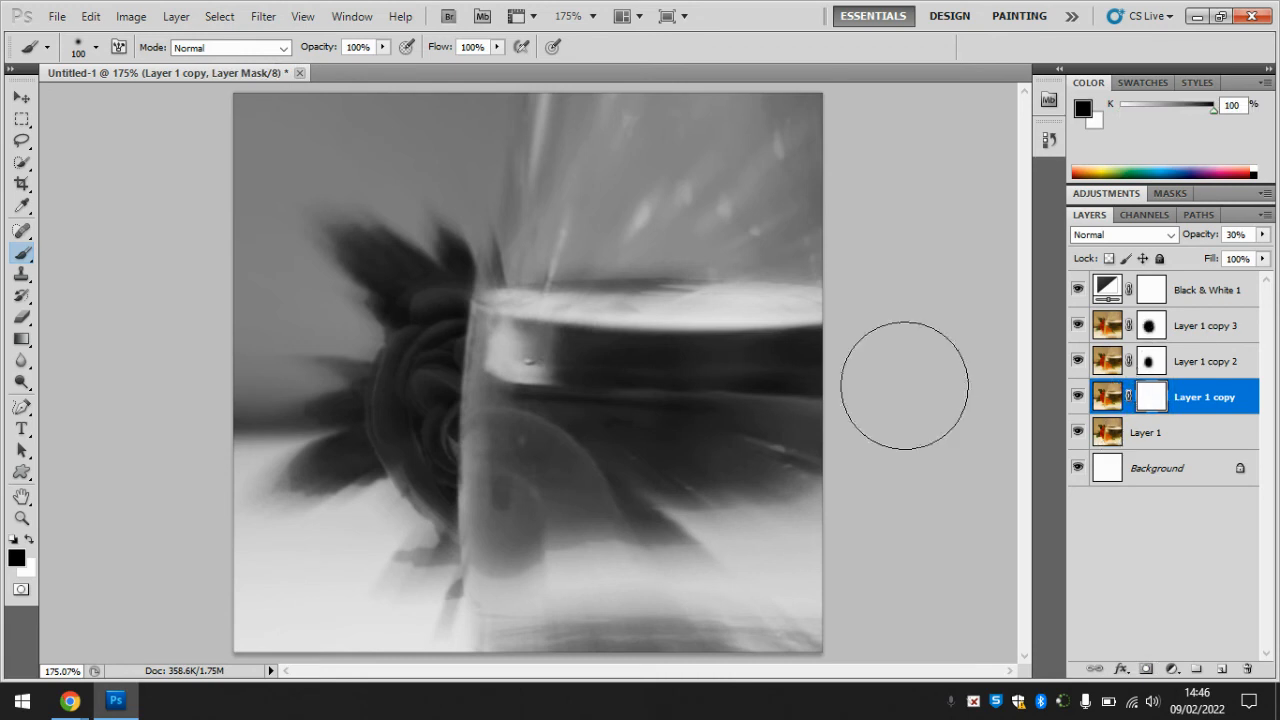
{"action": "mouse_move", "coordinate": [447, 427]}
{"action": "left_mouse_down"}
{"action": "mouse_move", "coordinate": [457, 385]}
{"action": "mouse_move", "coordinate": [447, 428]}
{"action": "mouse_move", "coordinate": [468, 450]}
{"action": "mouse_move", "coordinate": [488, 402]}
{"action": "mouse_move", "coordinate": [452, 412]}
{"action": "mouse_move", "coordinate": [454, 381]}
{"action": "mouse_move", "coordinate": [496, 388]}
{"action": "mouse_move", "coordinate": [511, 483]}
{"action": "left_mouse_up"}
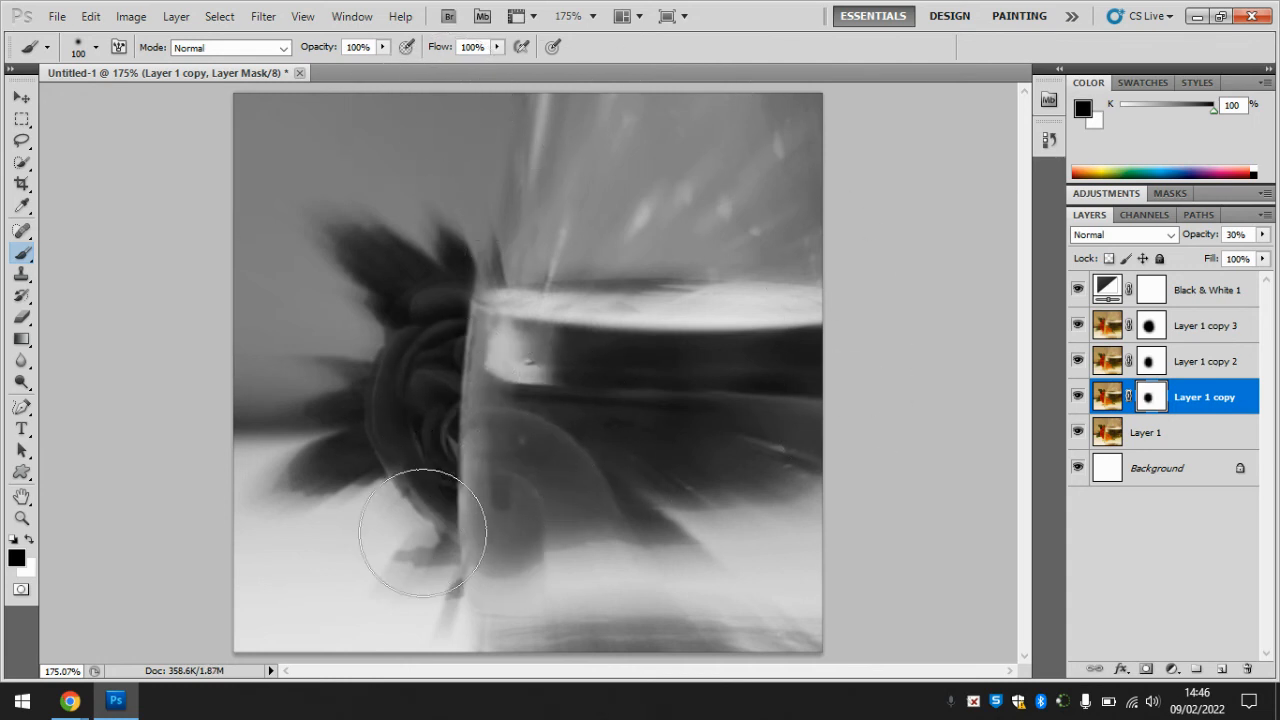